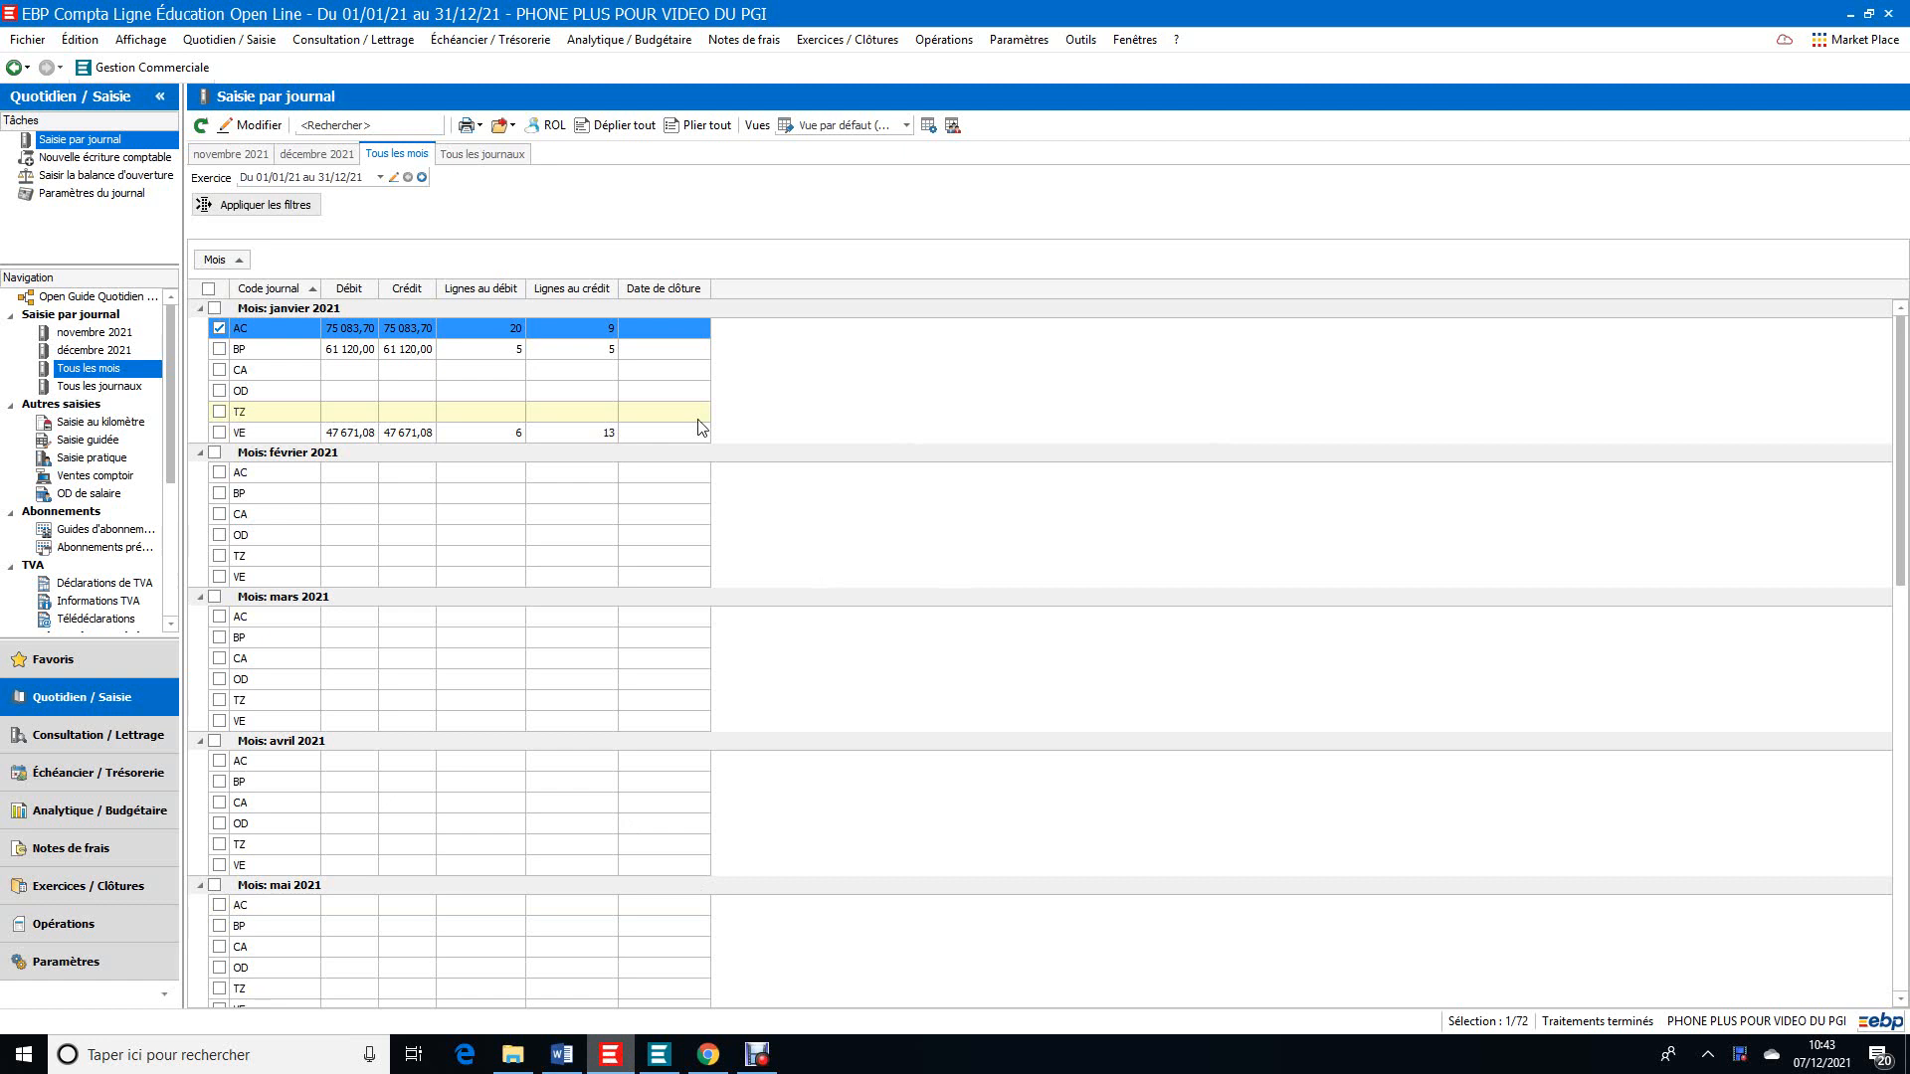
Create a new 3310 CA3 VAT declaration for janvier 2021, including only the 3310 CA3 sheet
click(235, 43)
mouse_move(236, 144)
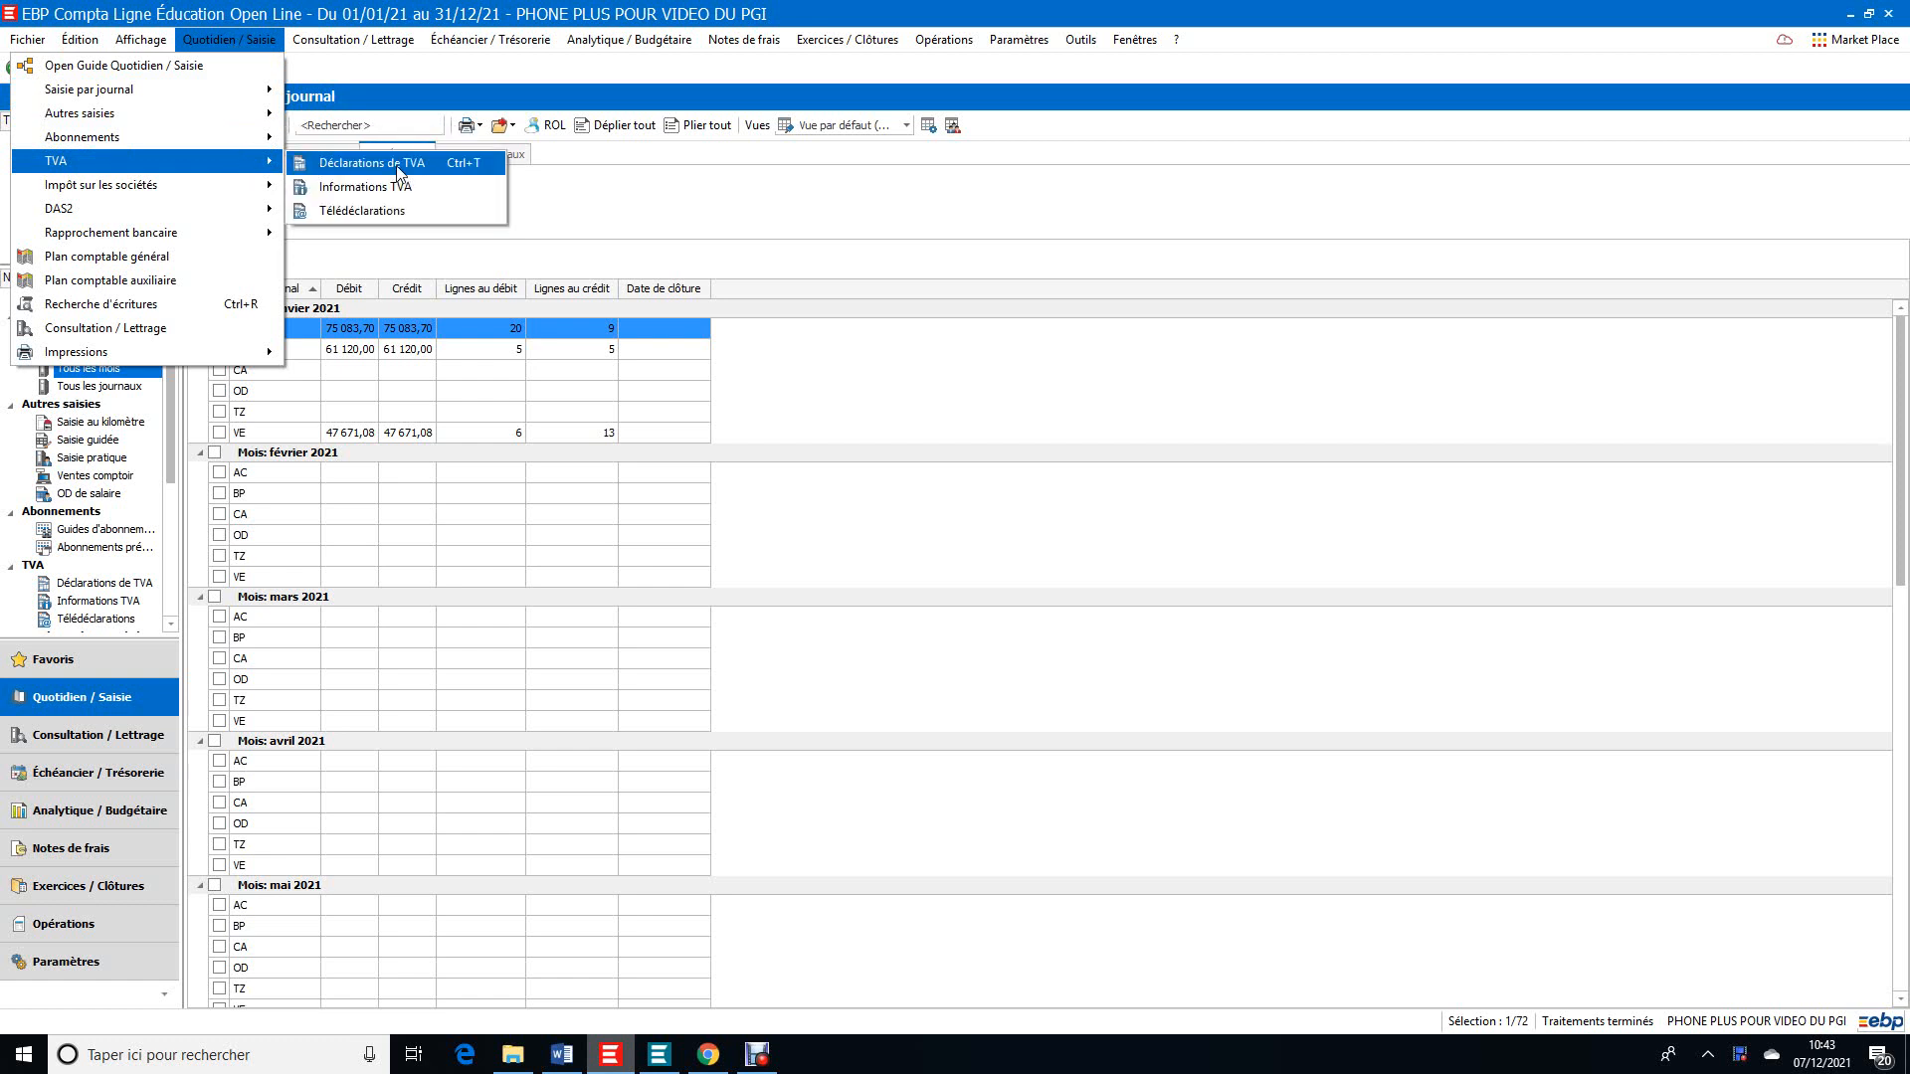
click(398, 167)
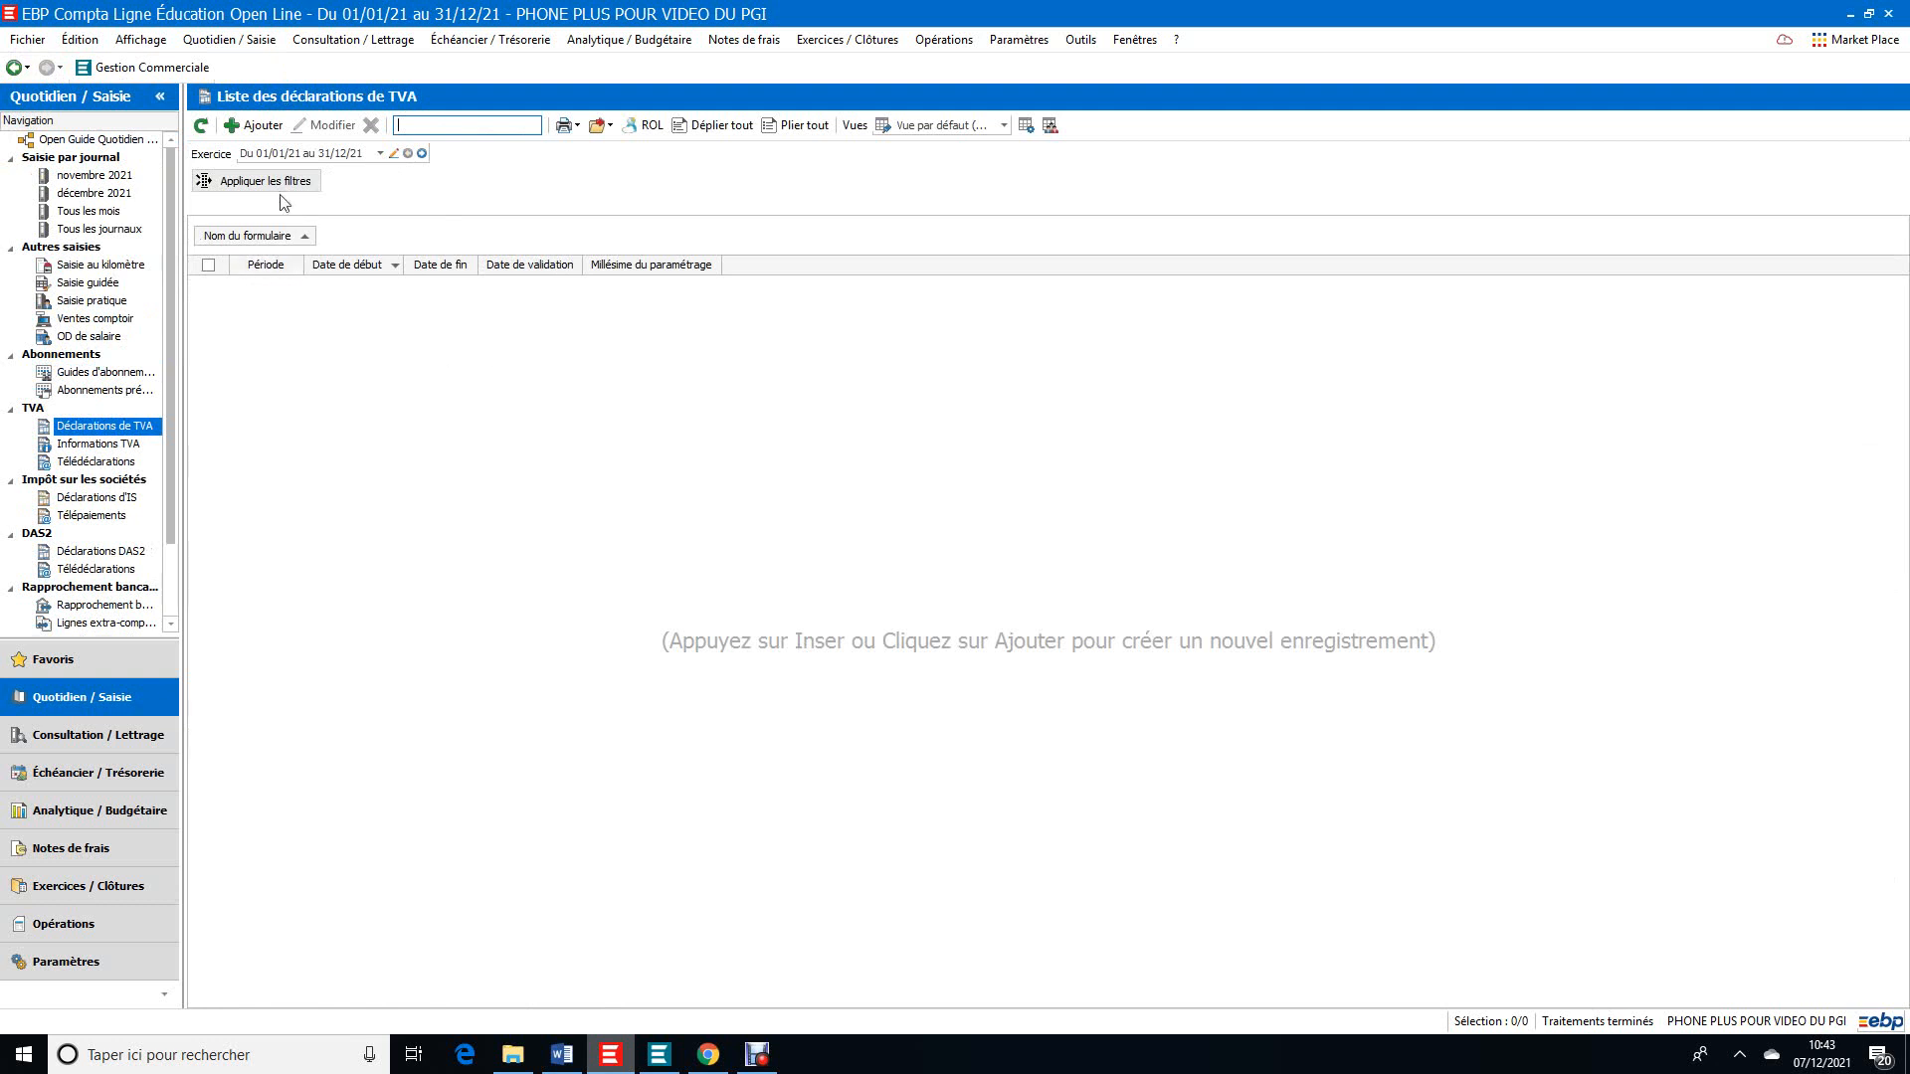
click(273, 129)
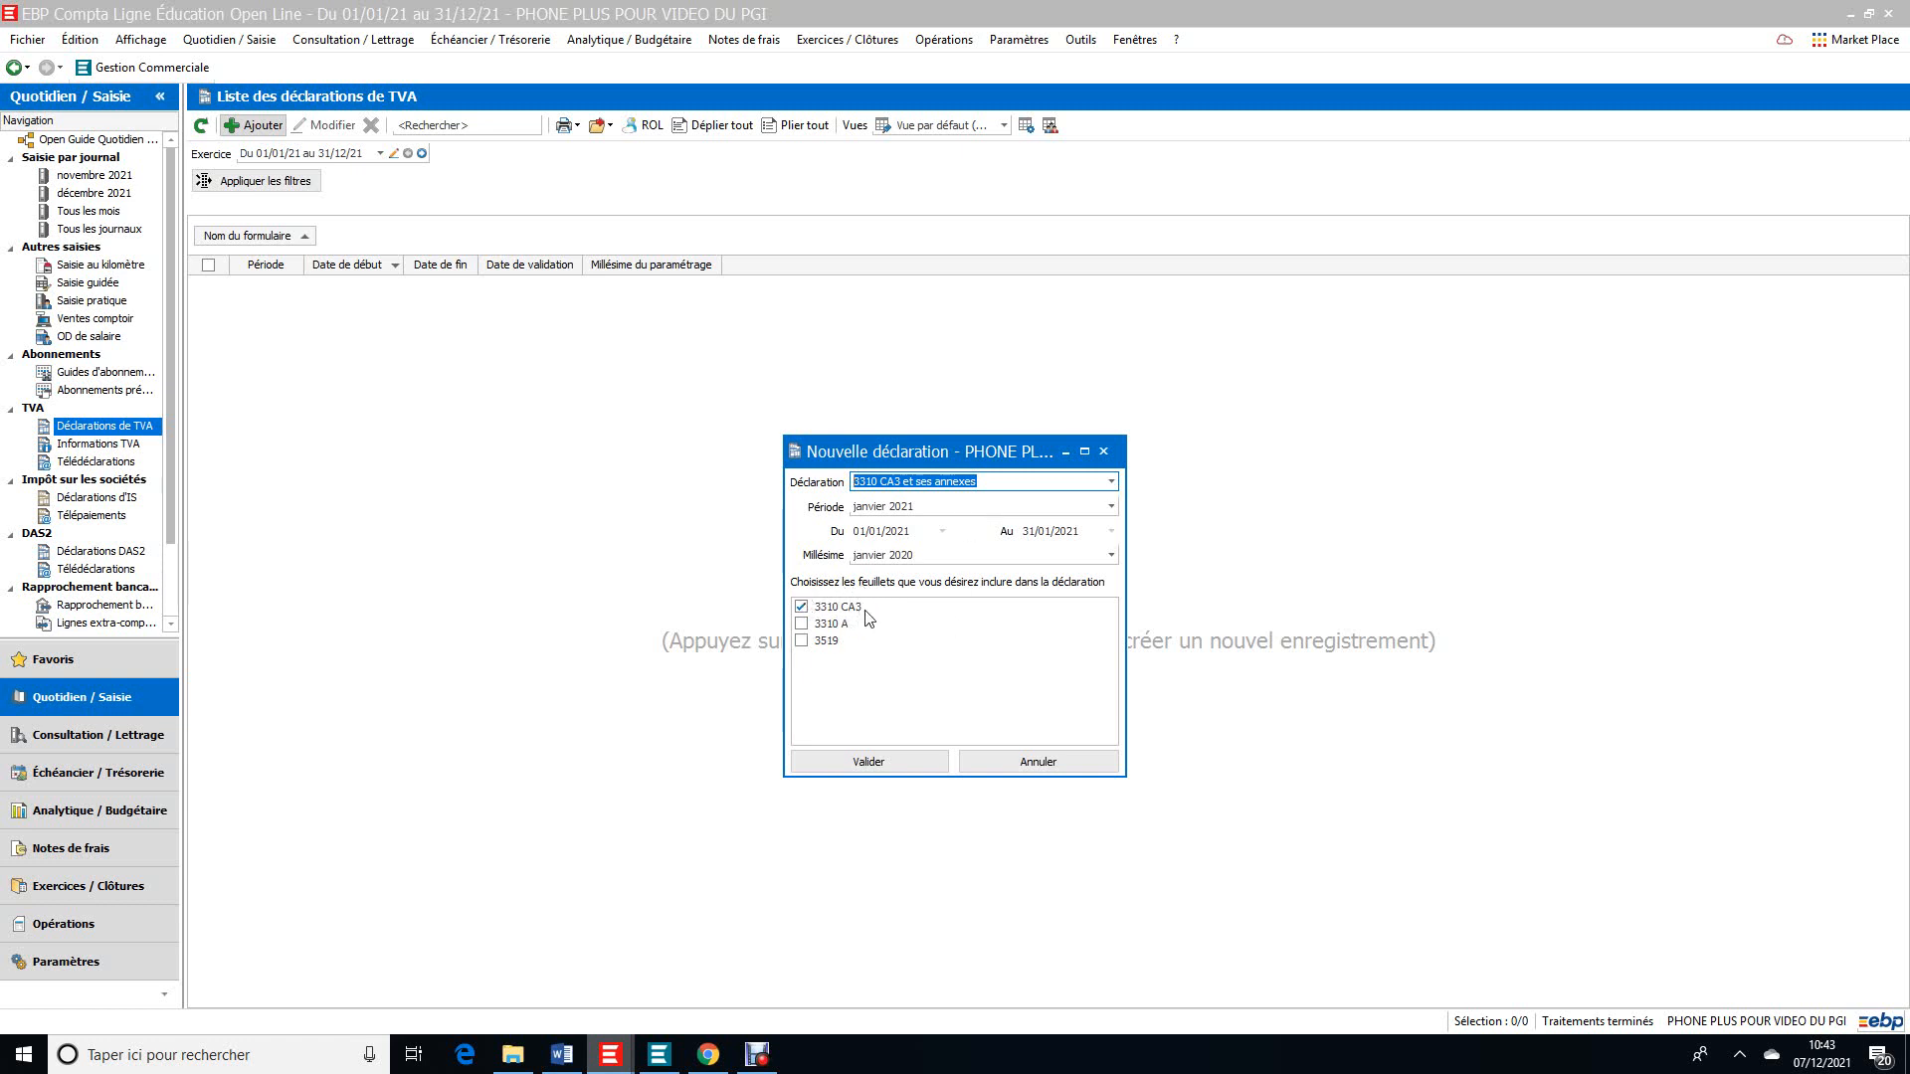
click(903, 764)
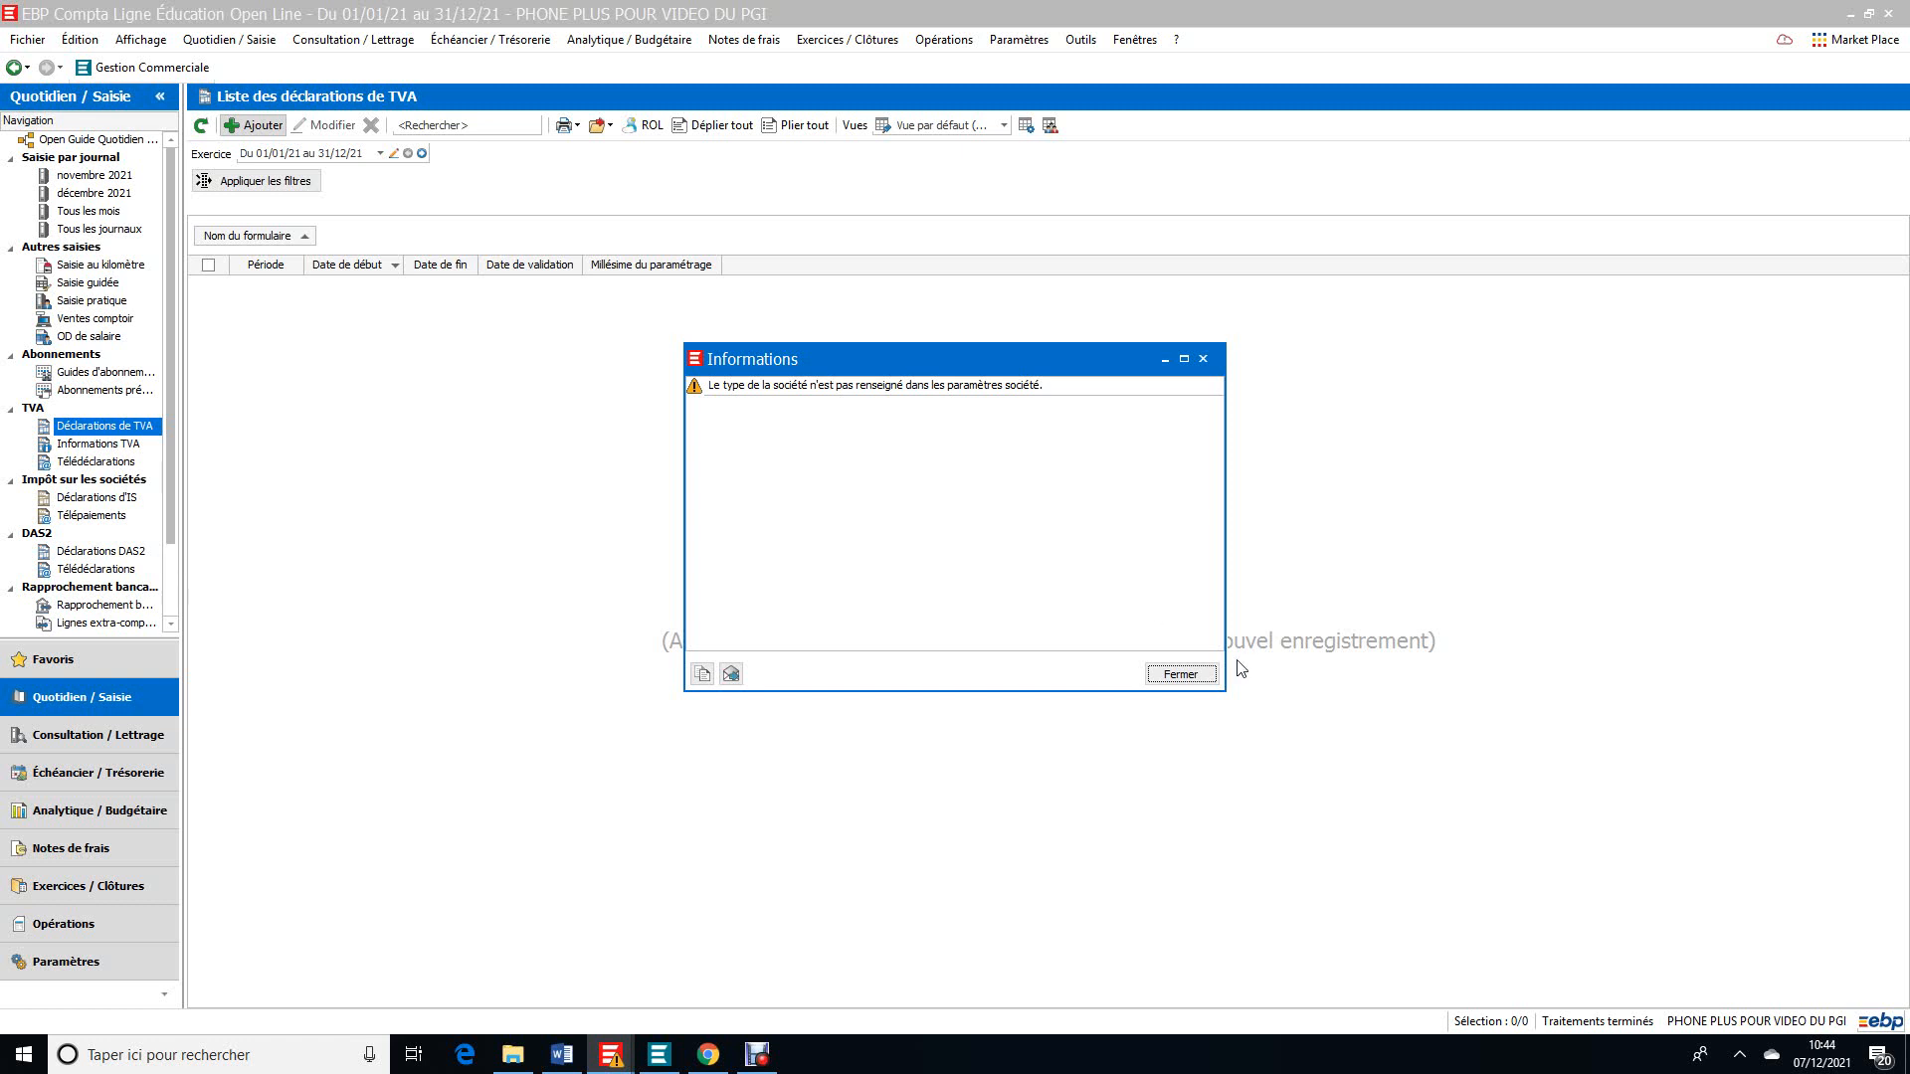
click(1180, 674)
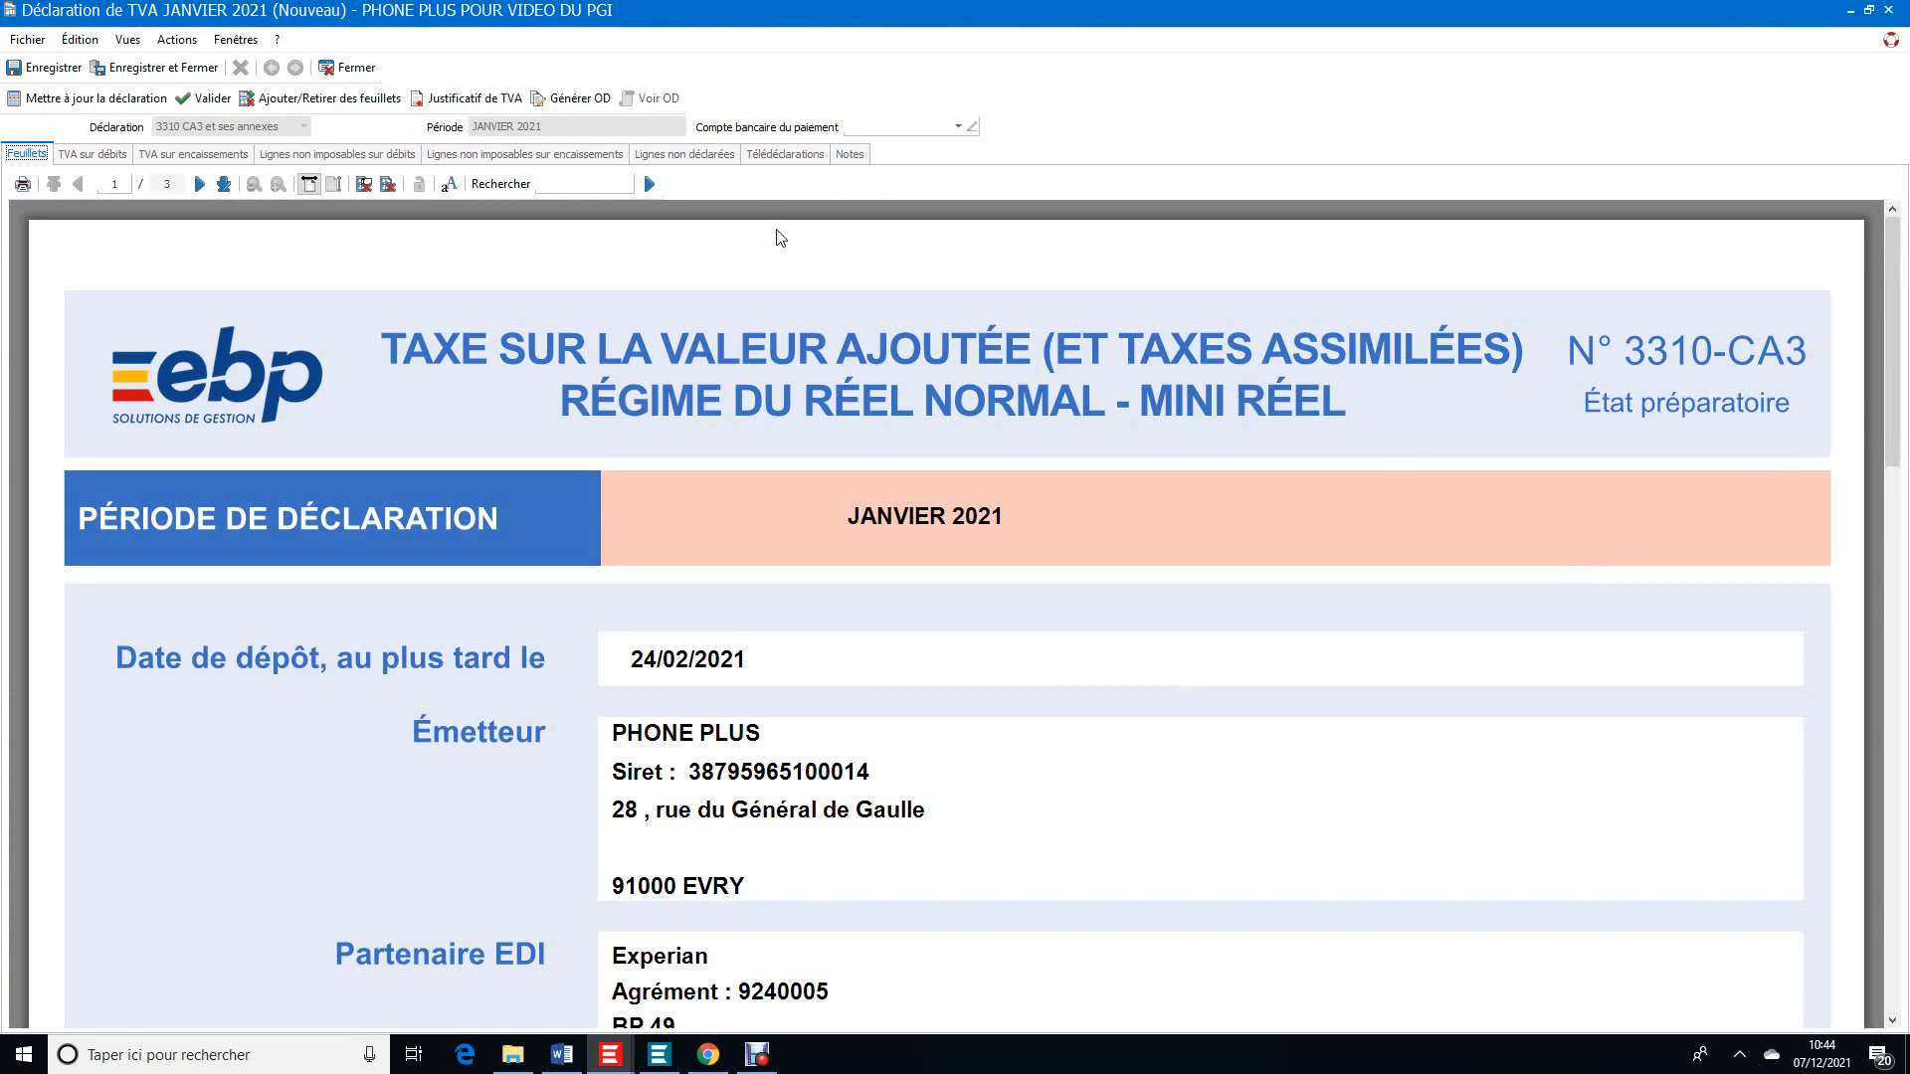
Review the three pages of the January VAT declaration, including the operations, deductible VAT, credit and identification sections
drag(1902, 376, 1870, 288)
click(202, 185)
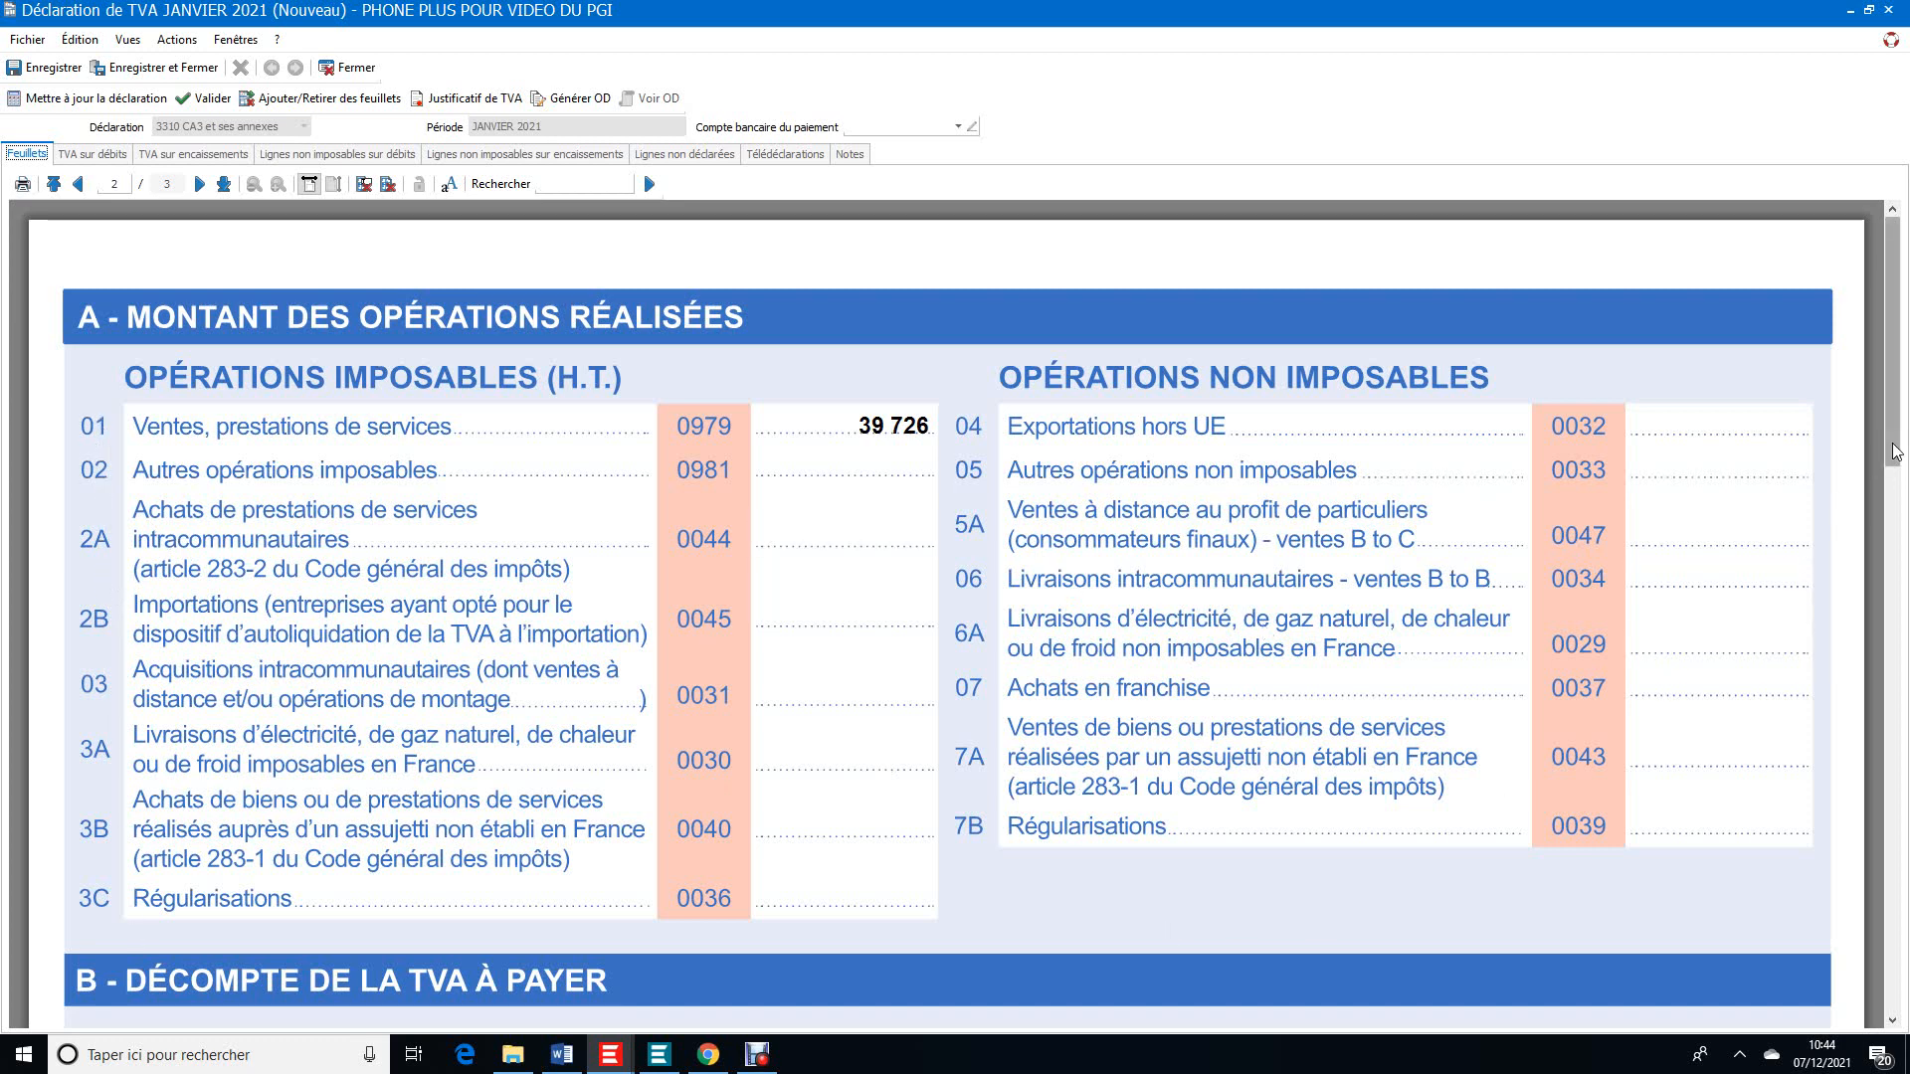
drag(1893, 455, 1905, 1017)
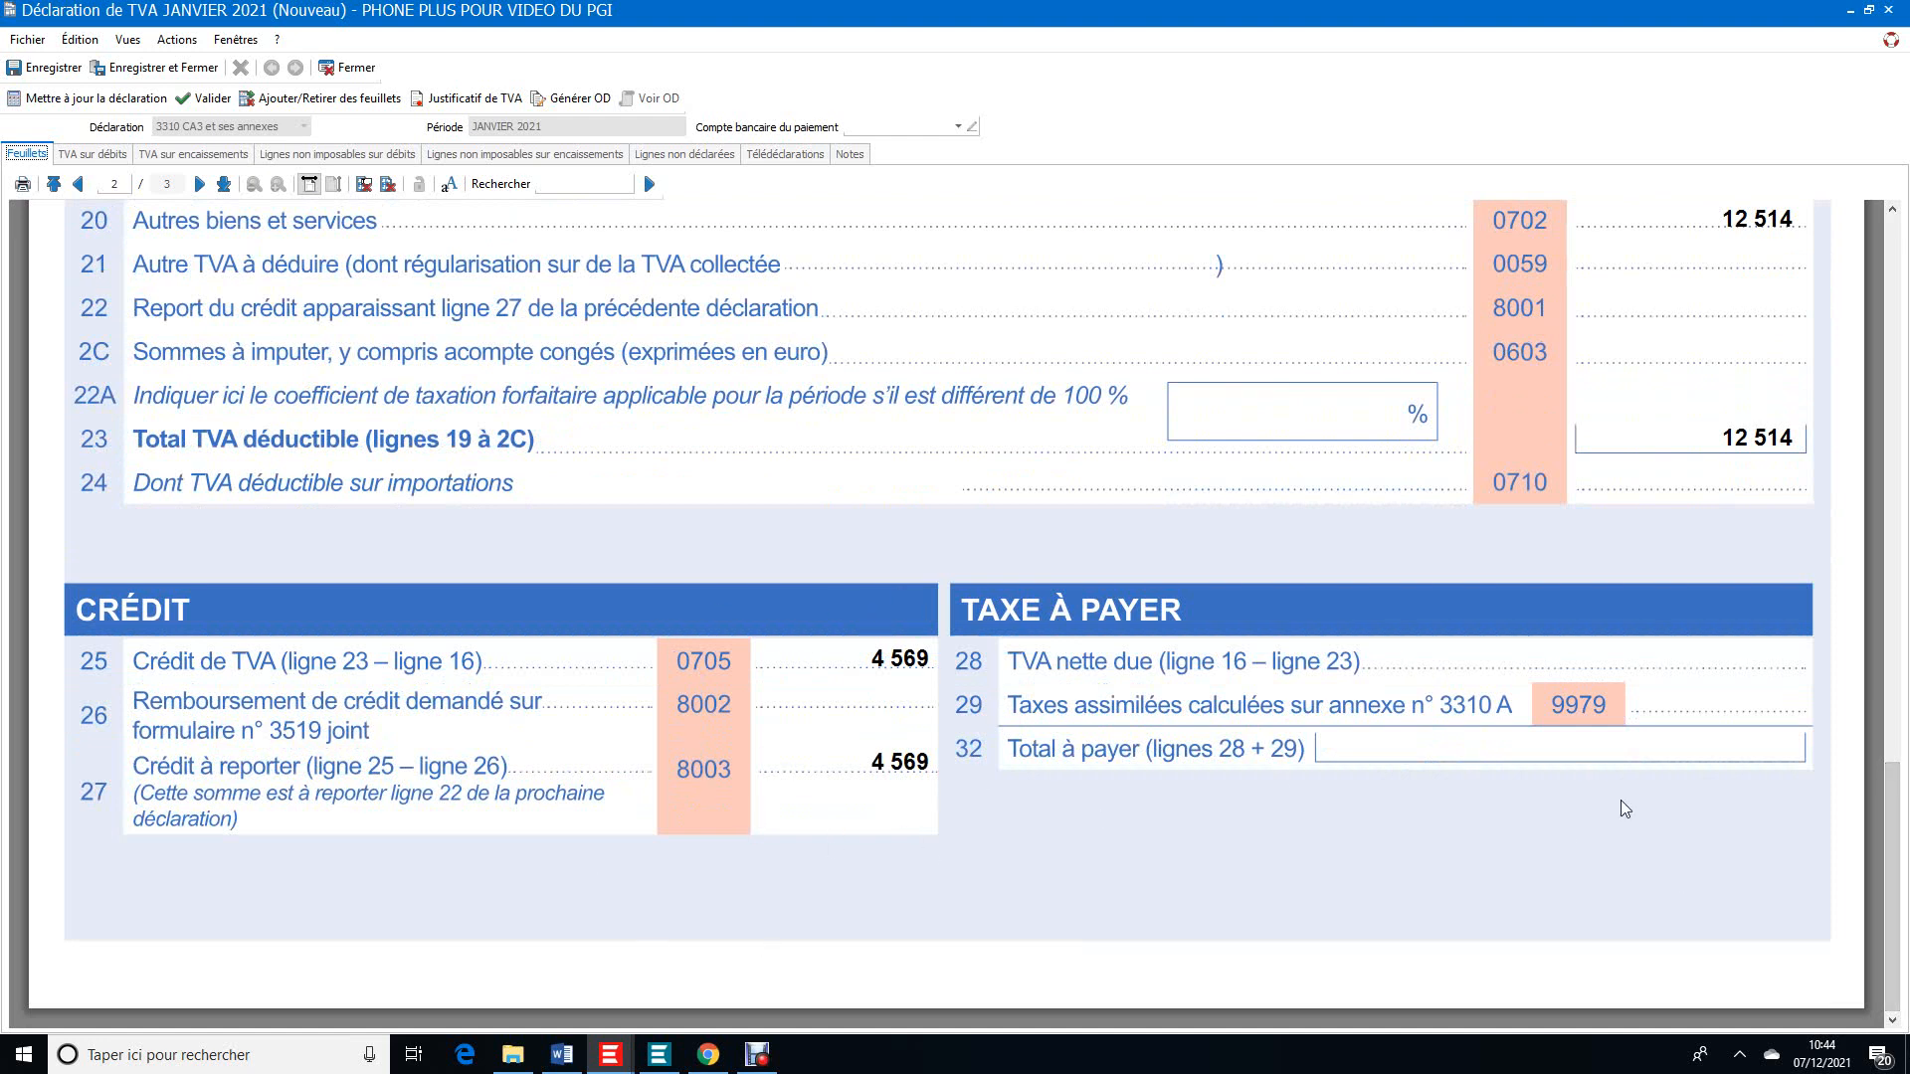
drag(1892, 804, 1879, 242)
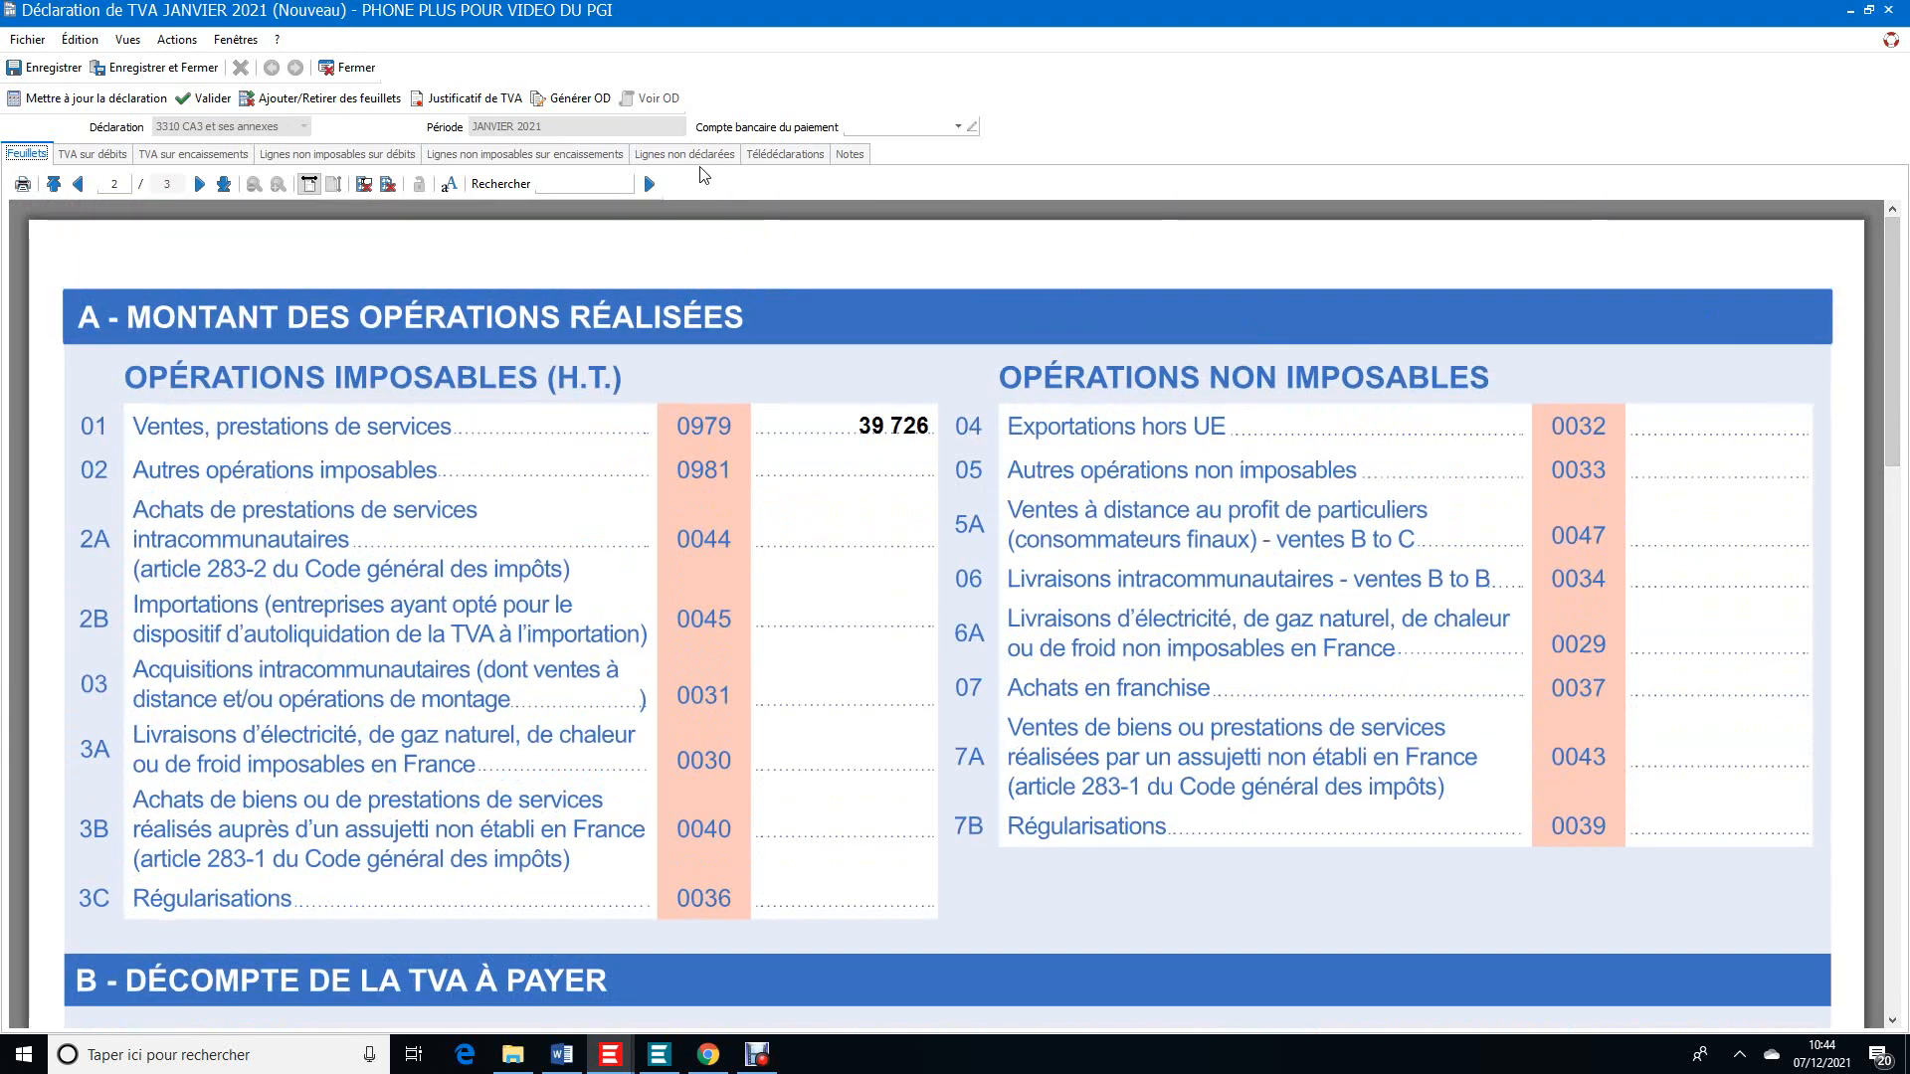
click(199, 184)
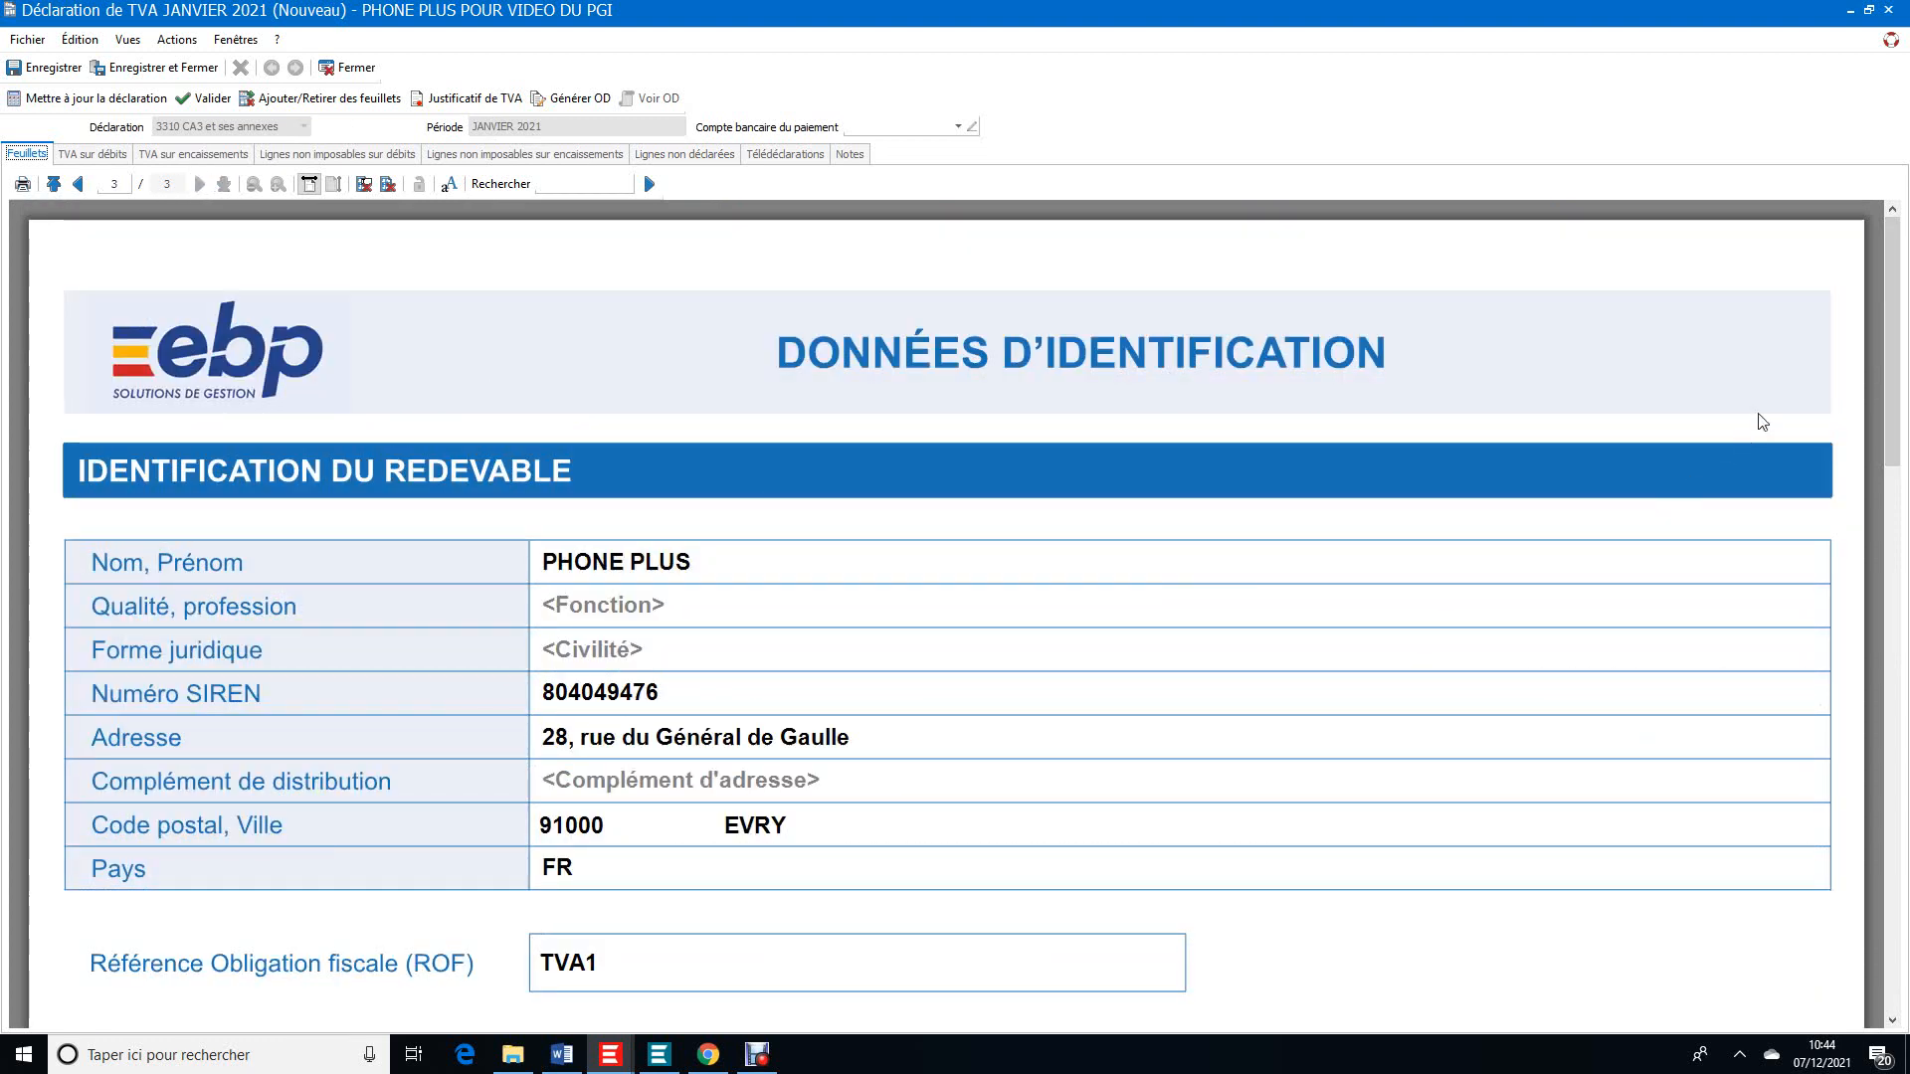
drag(1900, 435, 1853, 396)
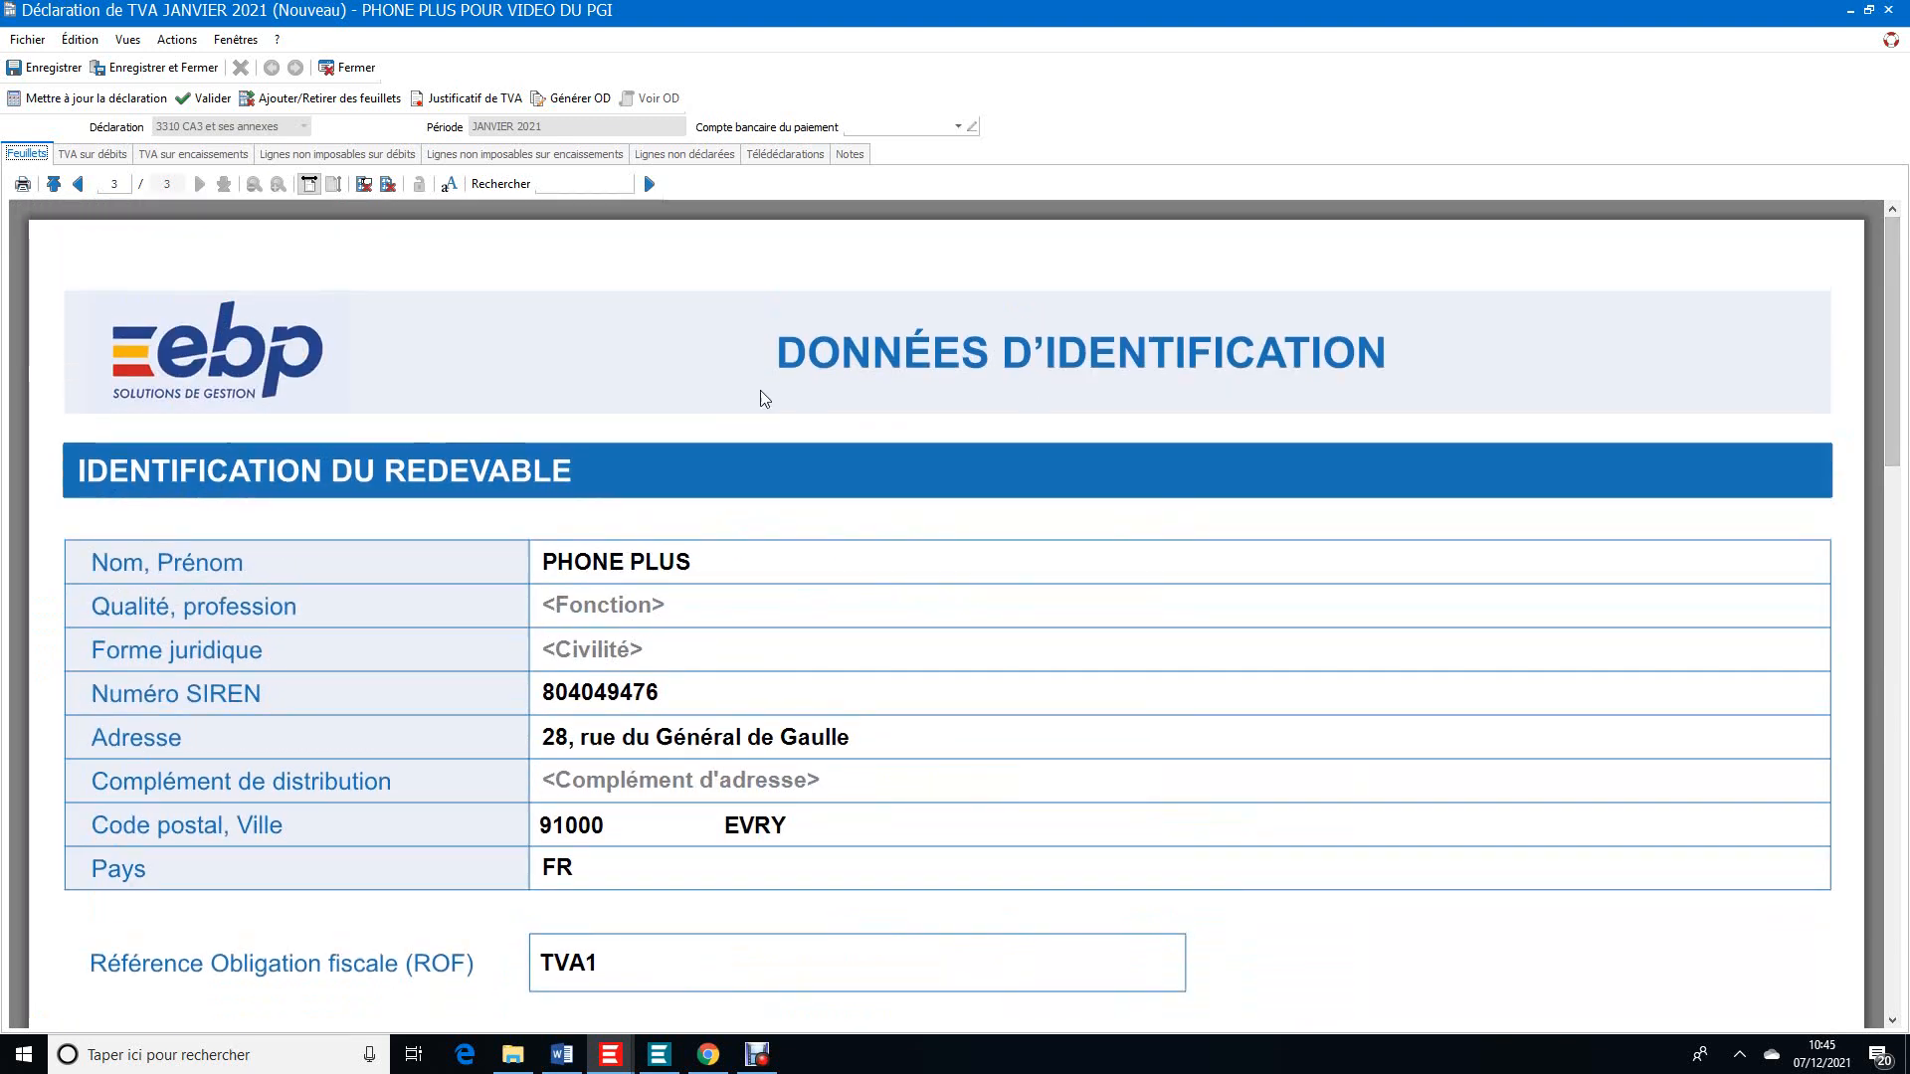
click(76, 185)
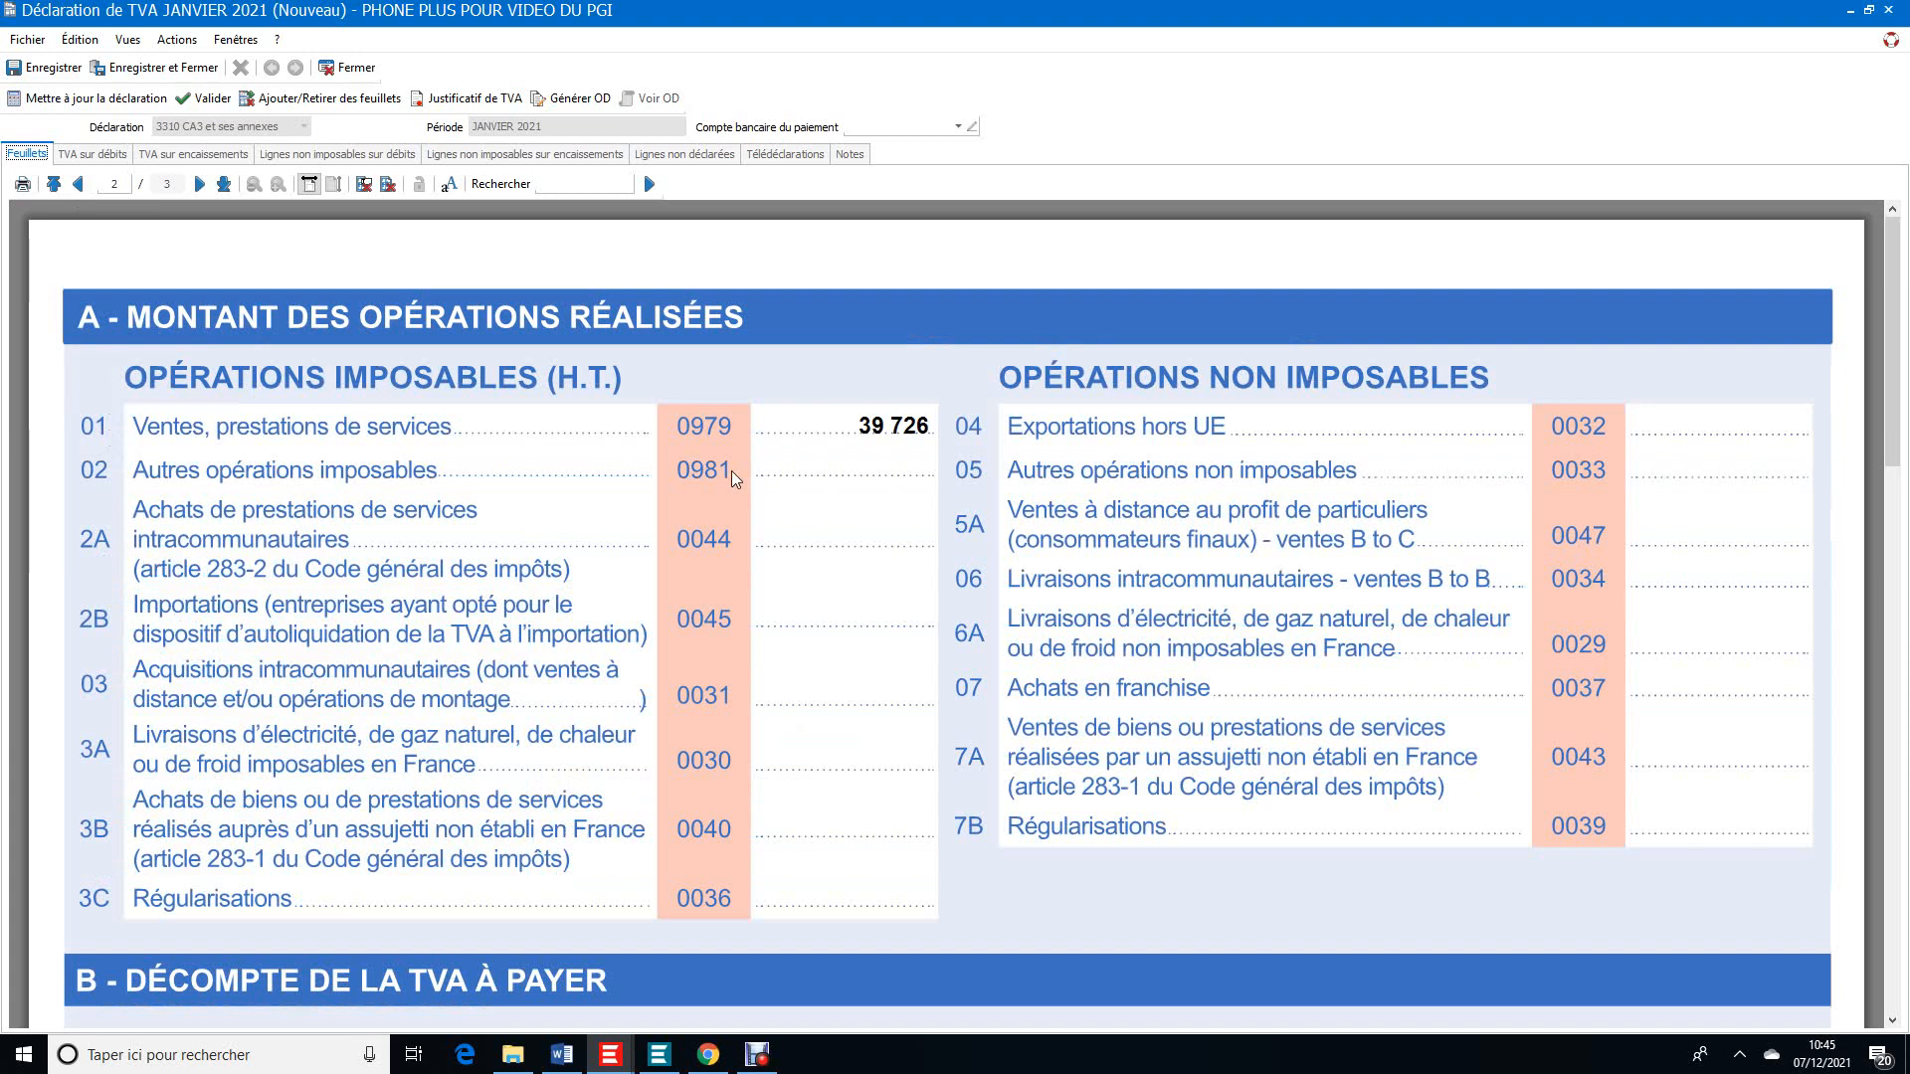
Switch to File Explorer, open Travaux excel.xlsx from the EMOB student dossier's Travail commun folder, and show the TVA Janvier sheet
click(513, 1057)
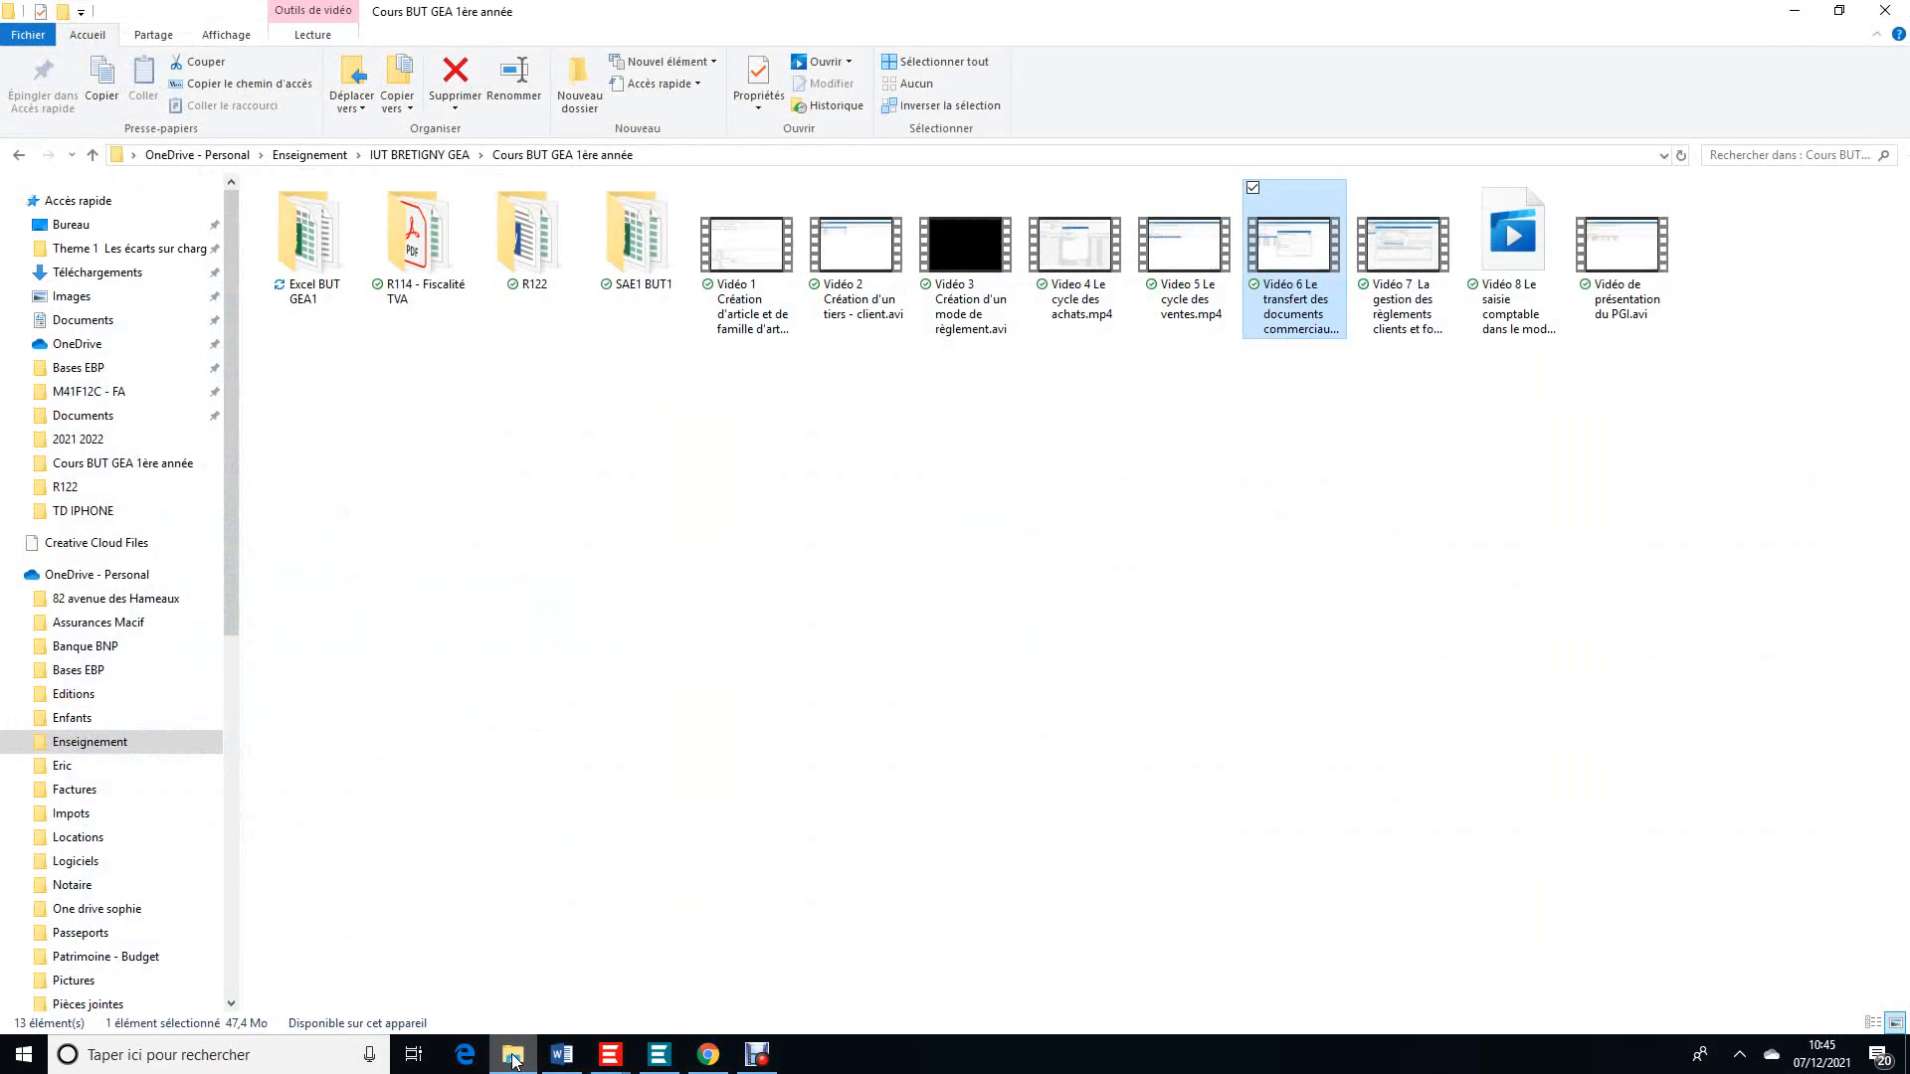
double_click(635, 239)
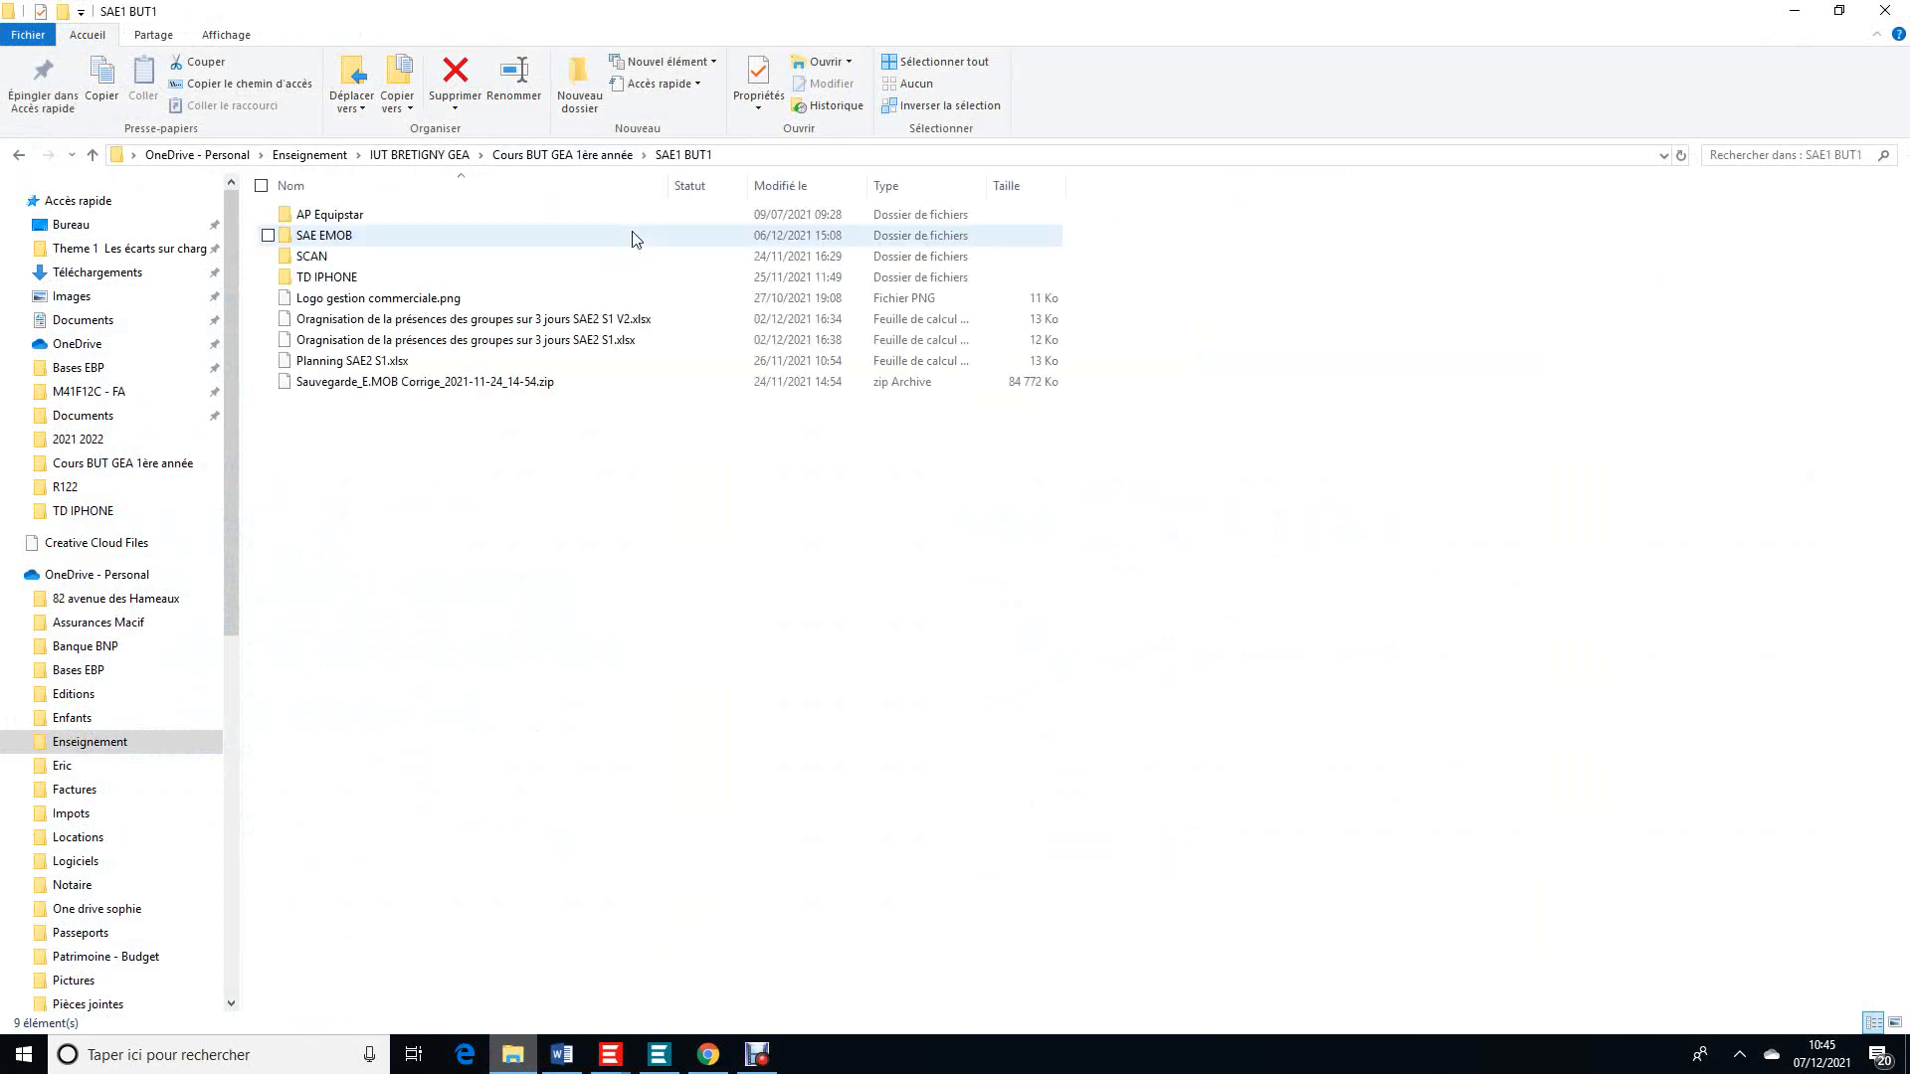
double_click(489, 237)
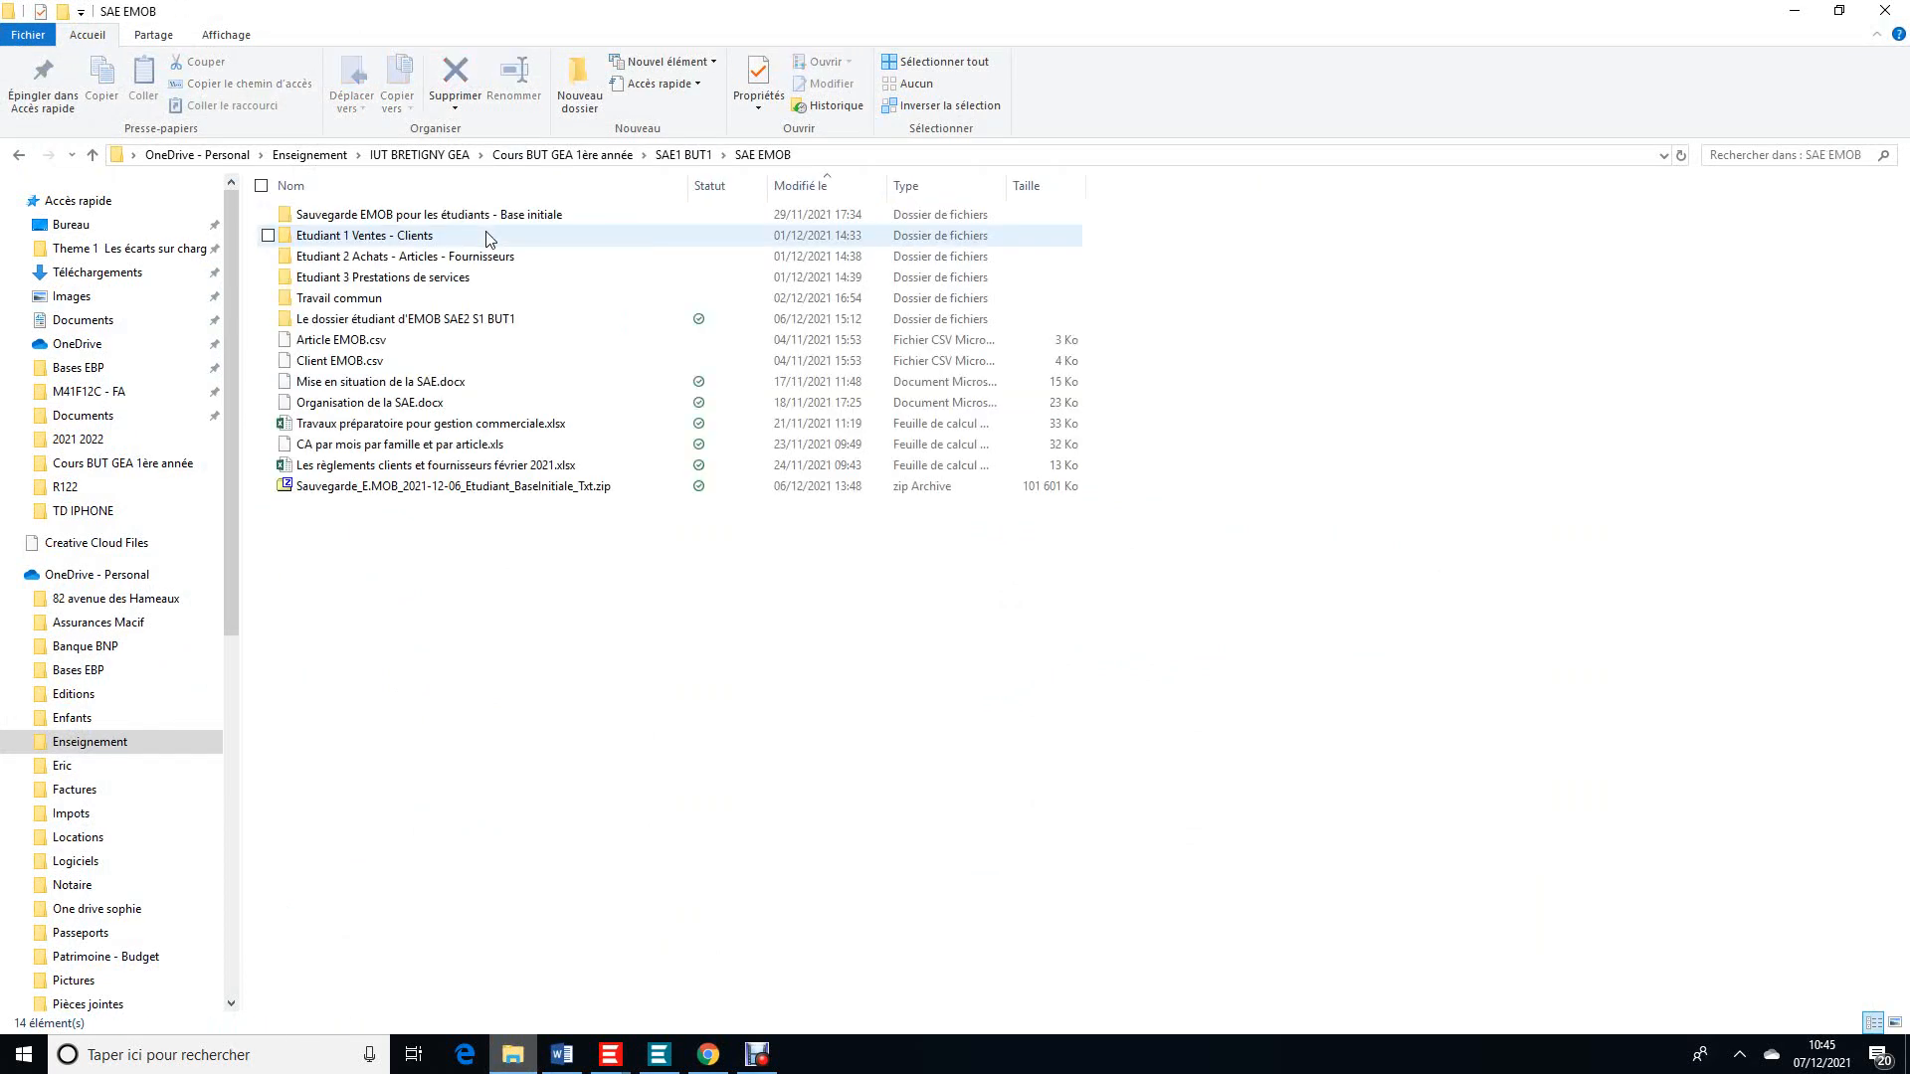
double_click(536, 215)
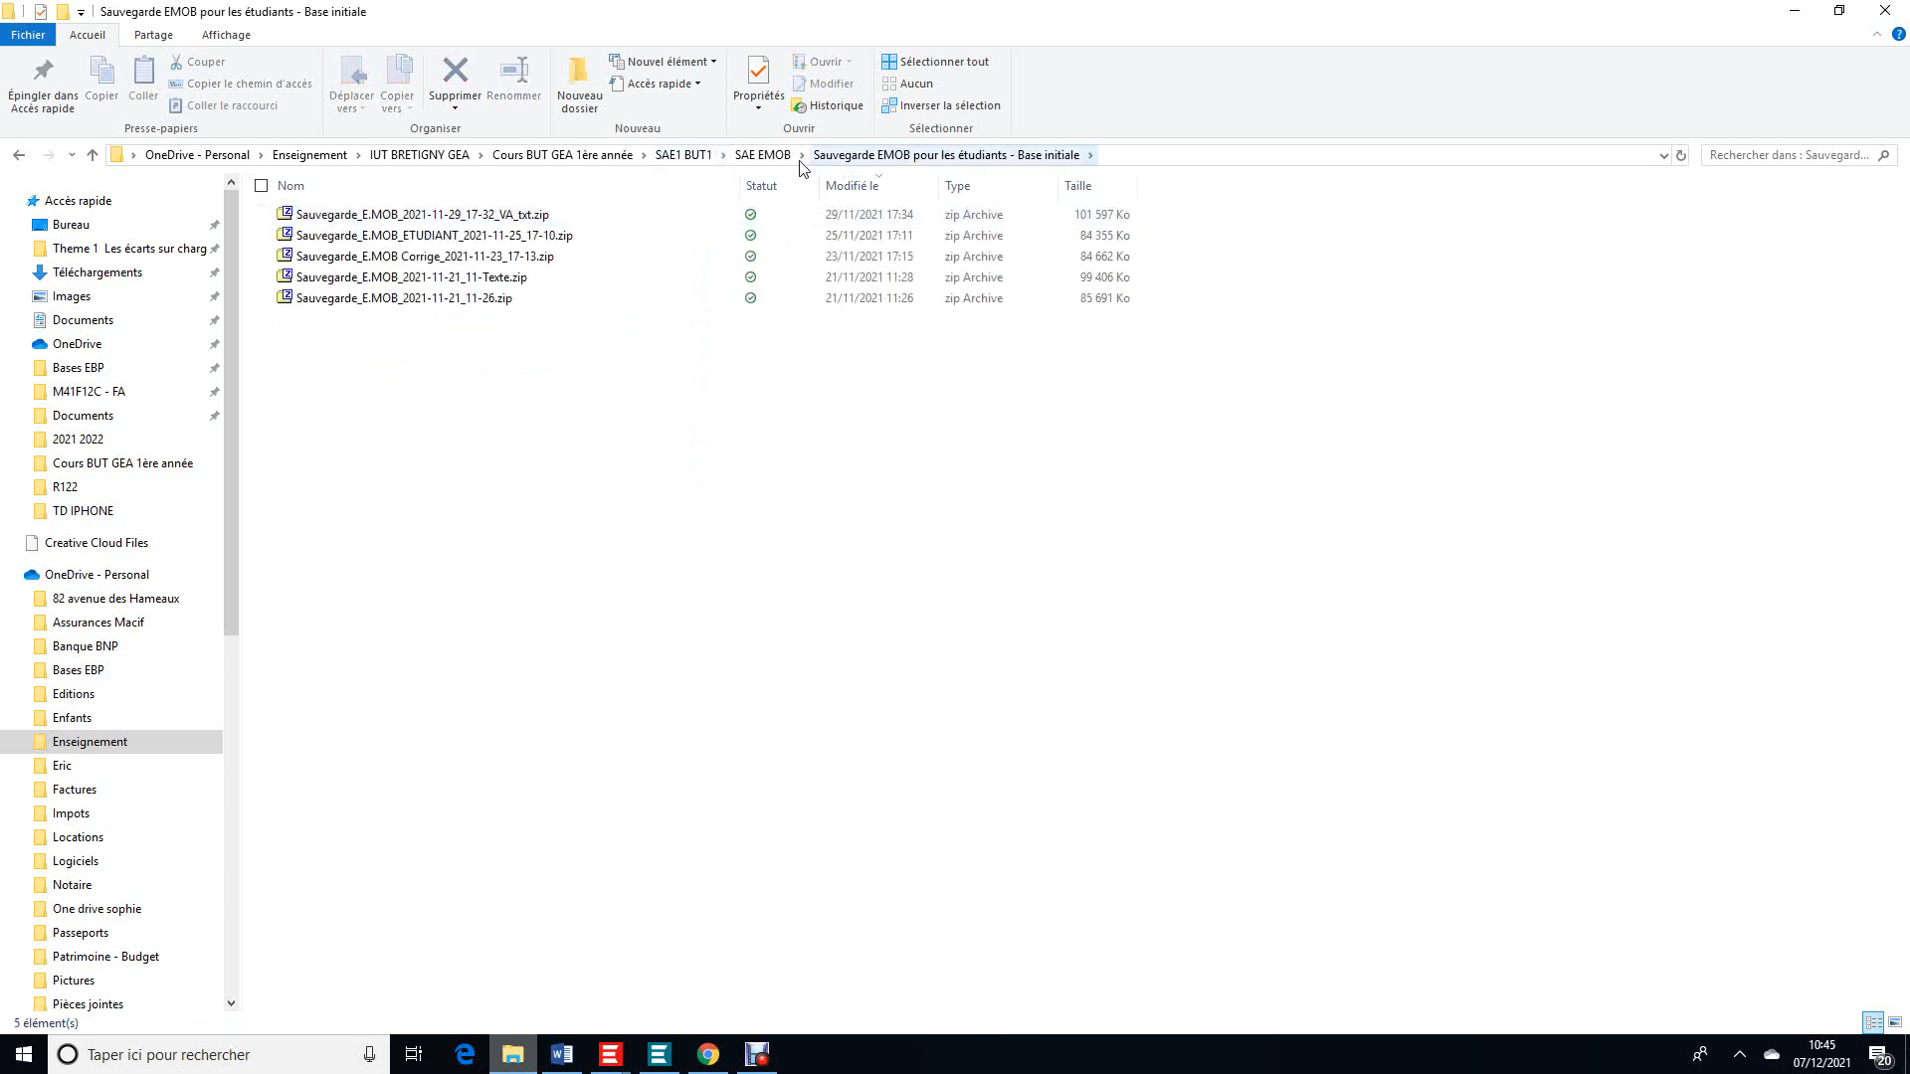
click(766, 157)
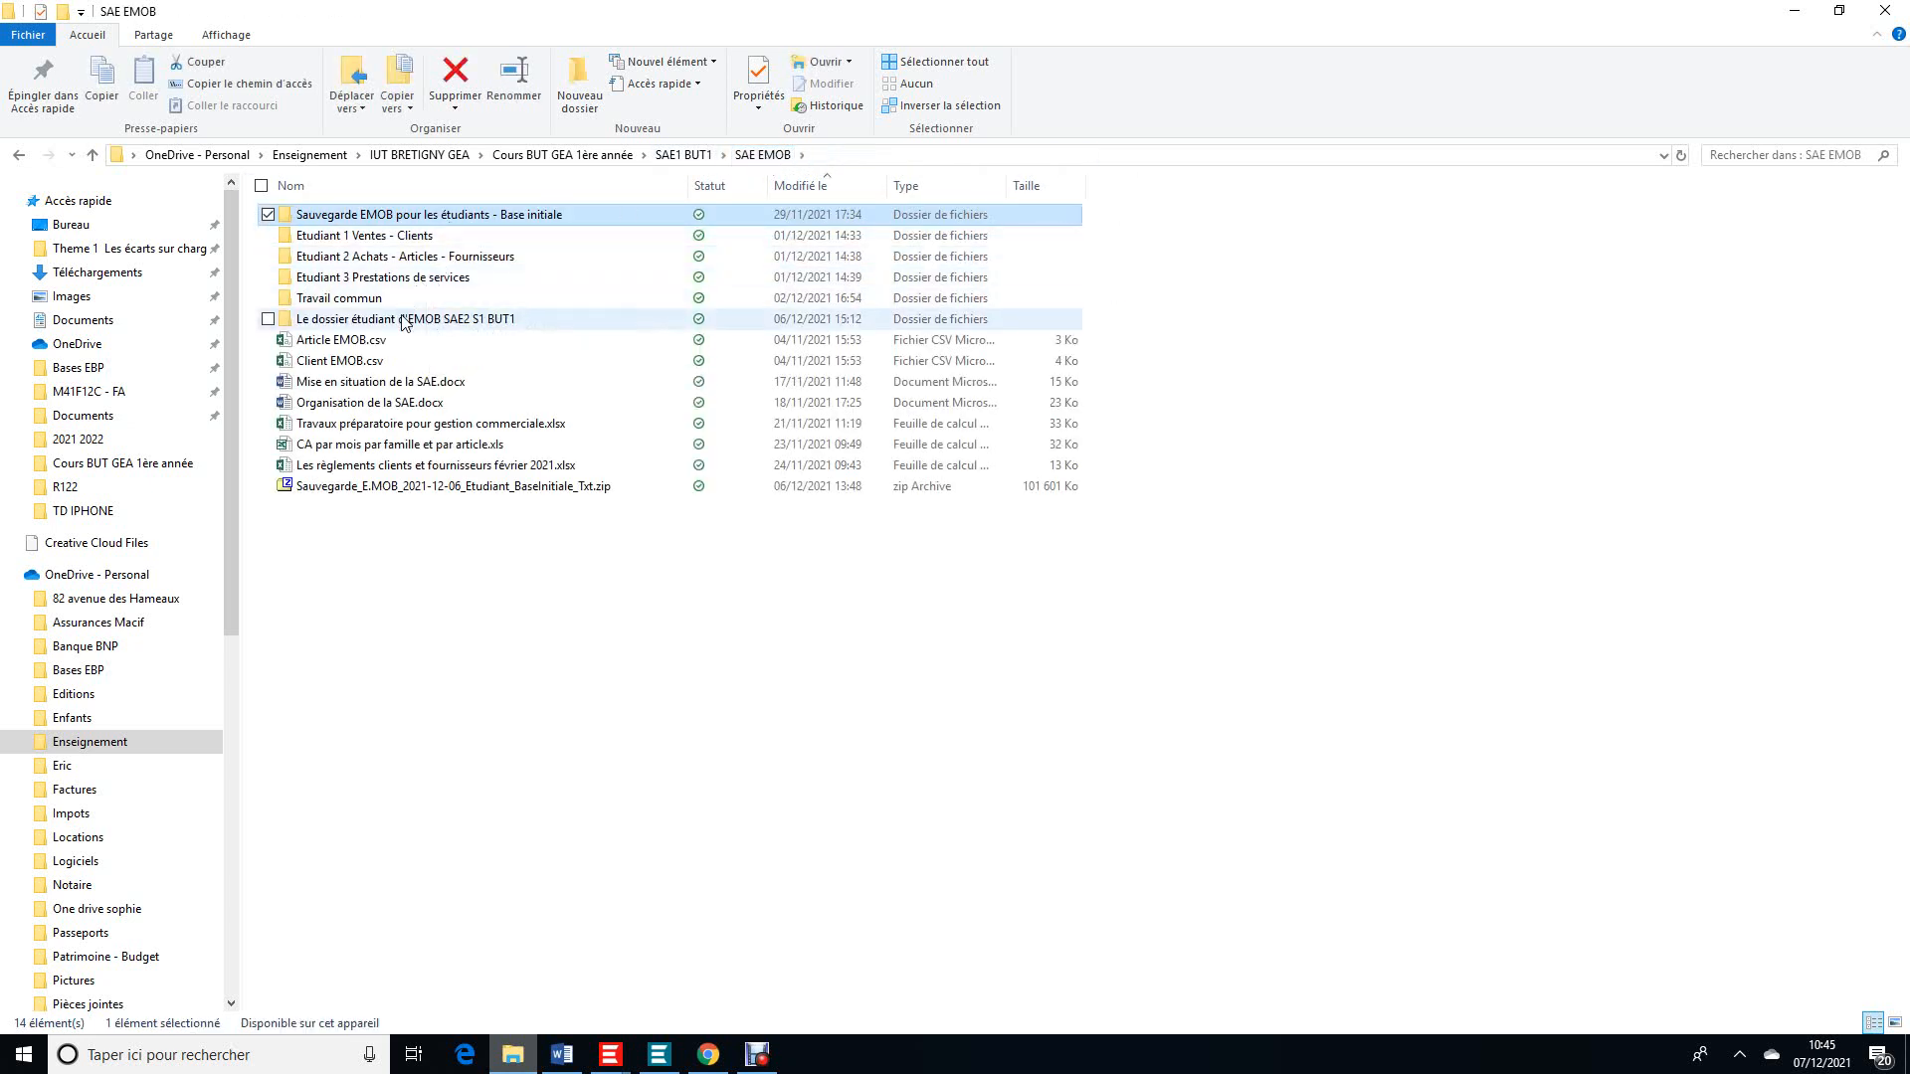
double_click(404, 319)
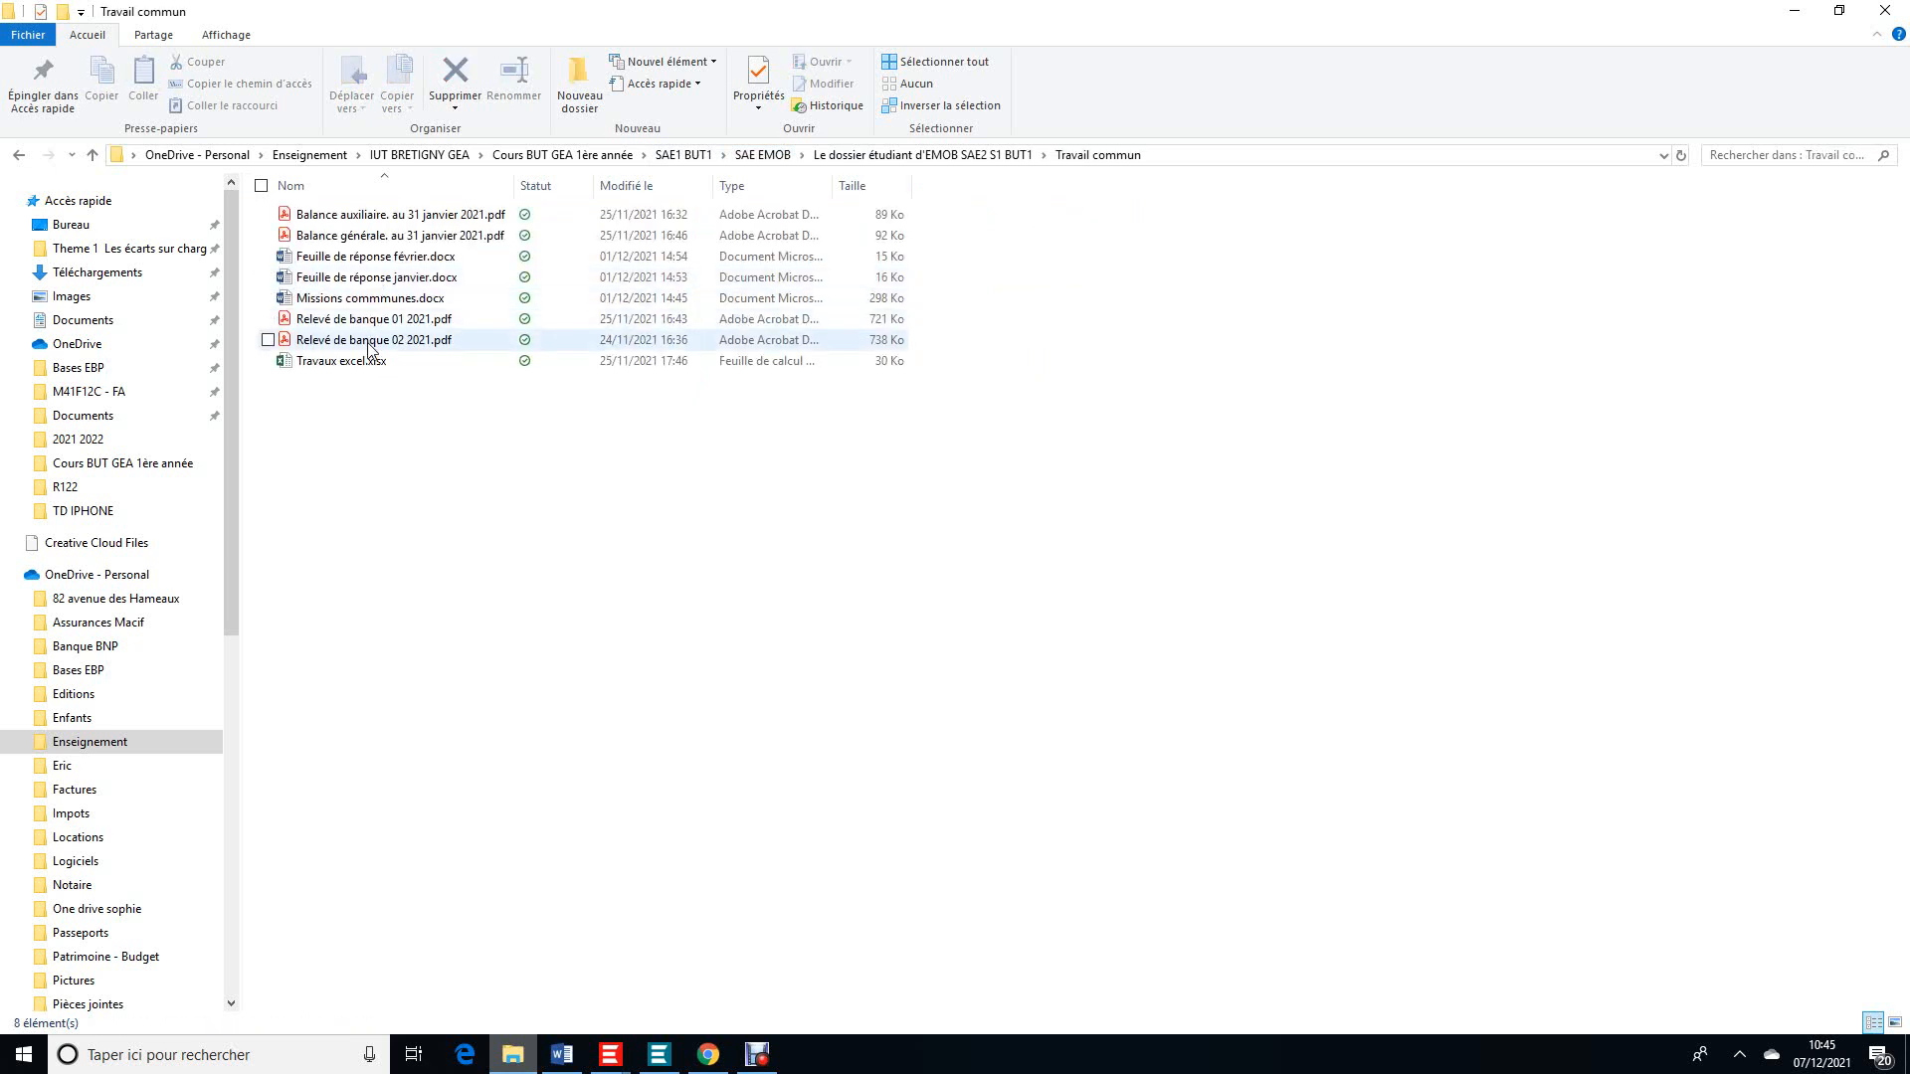
click(370, 365)
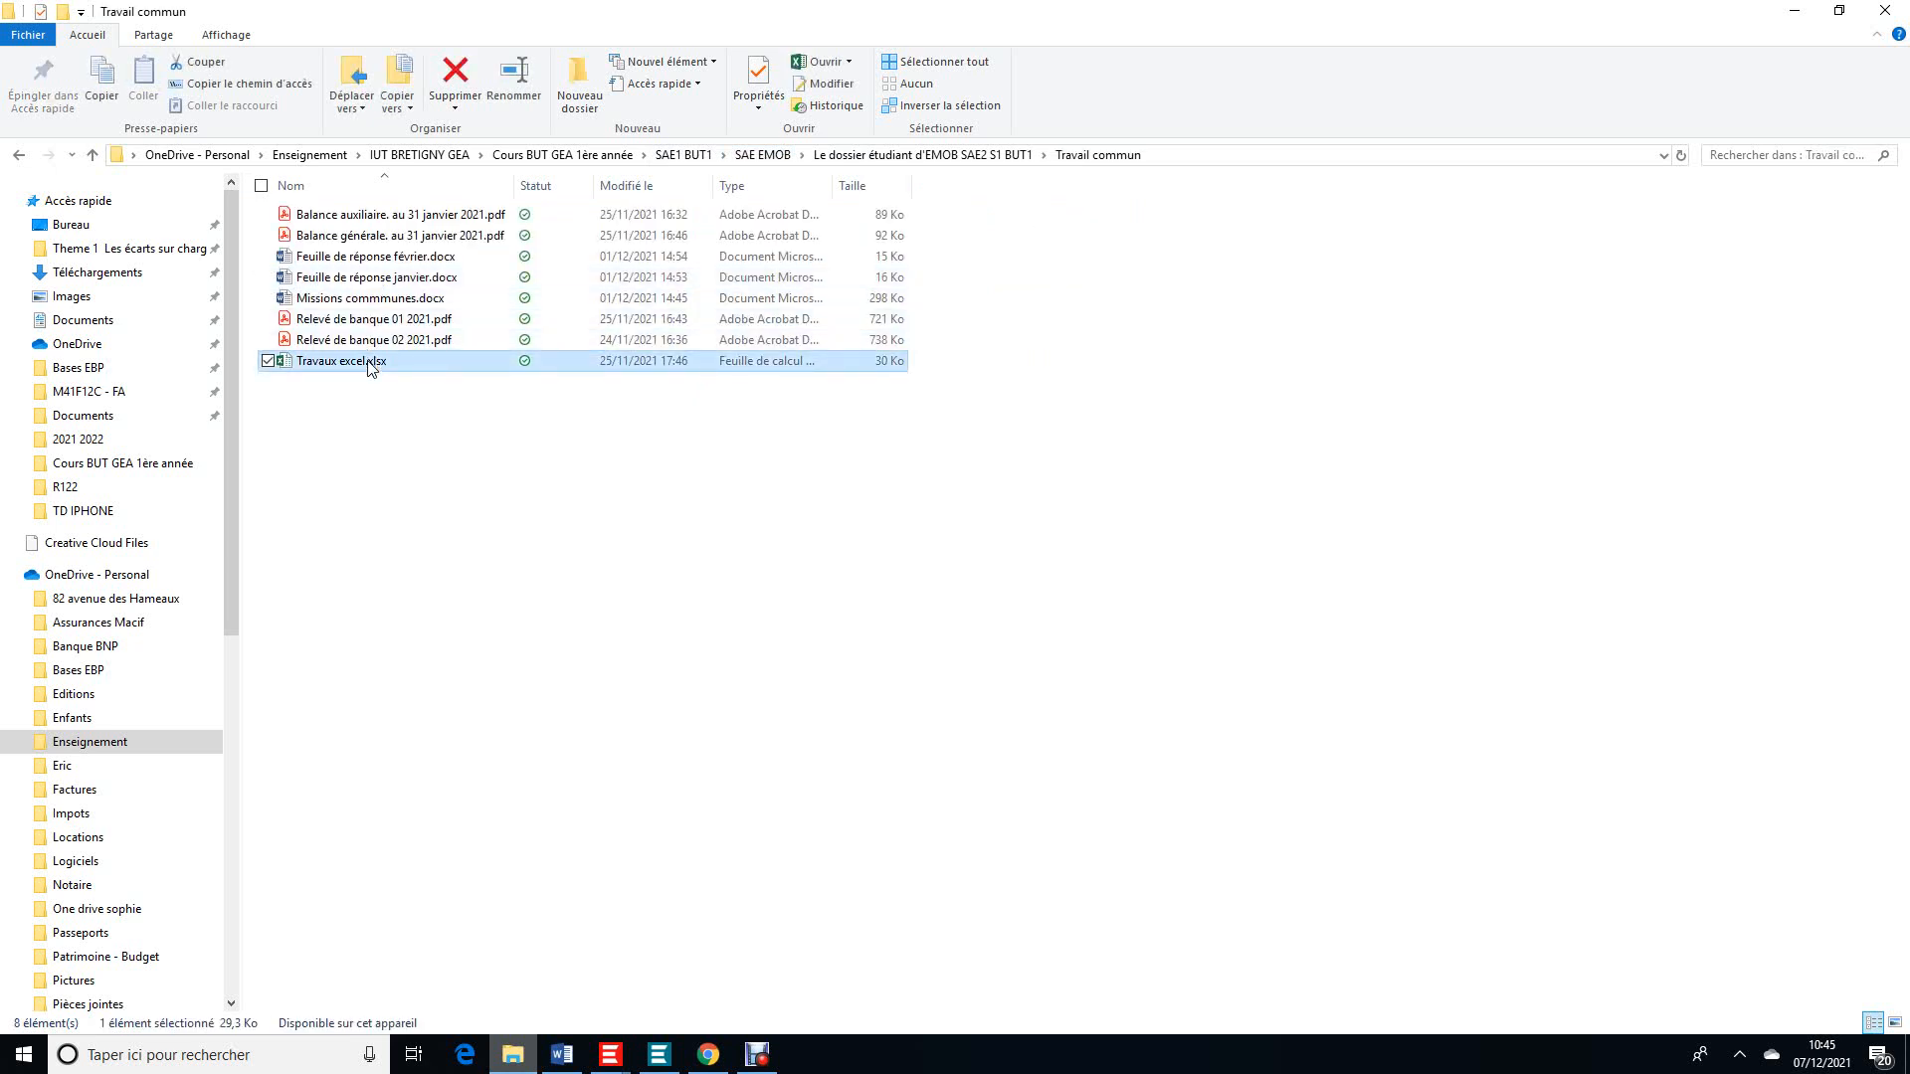
double_click(370, 364)
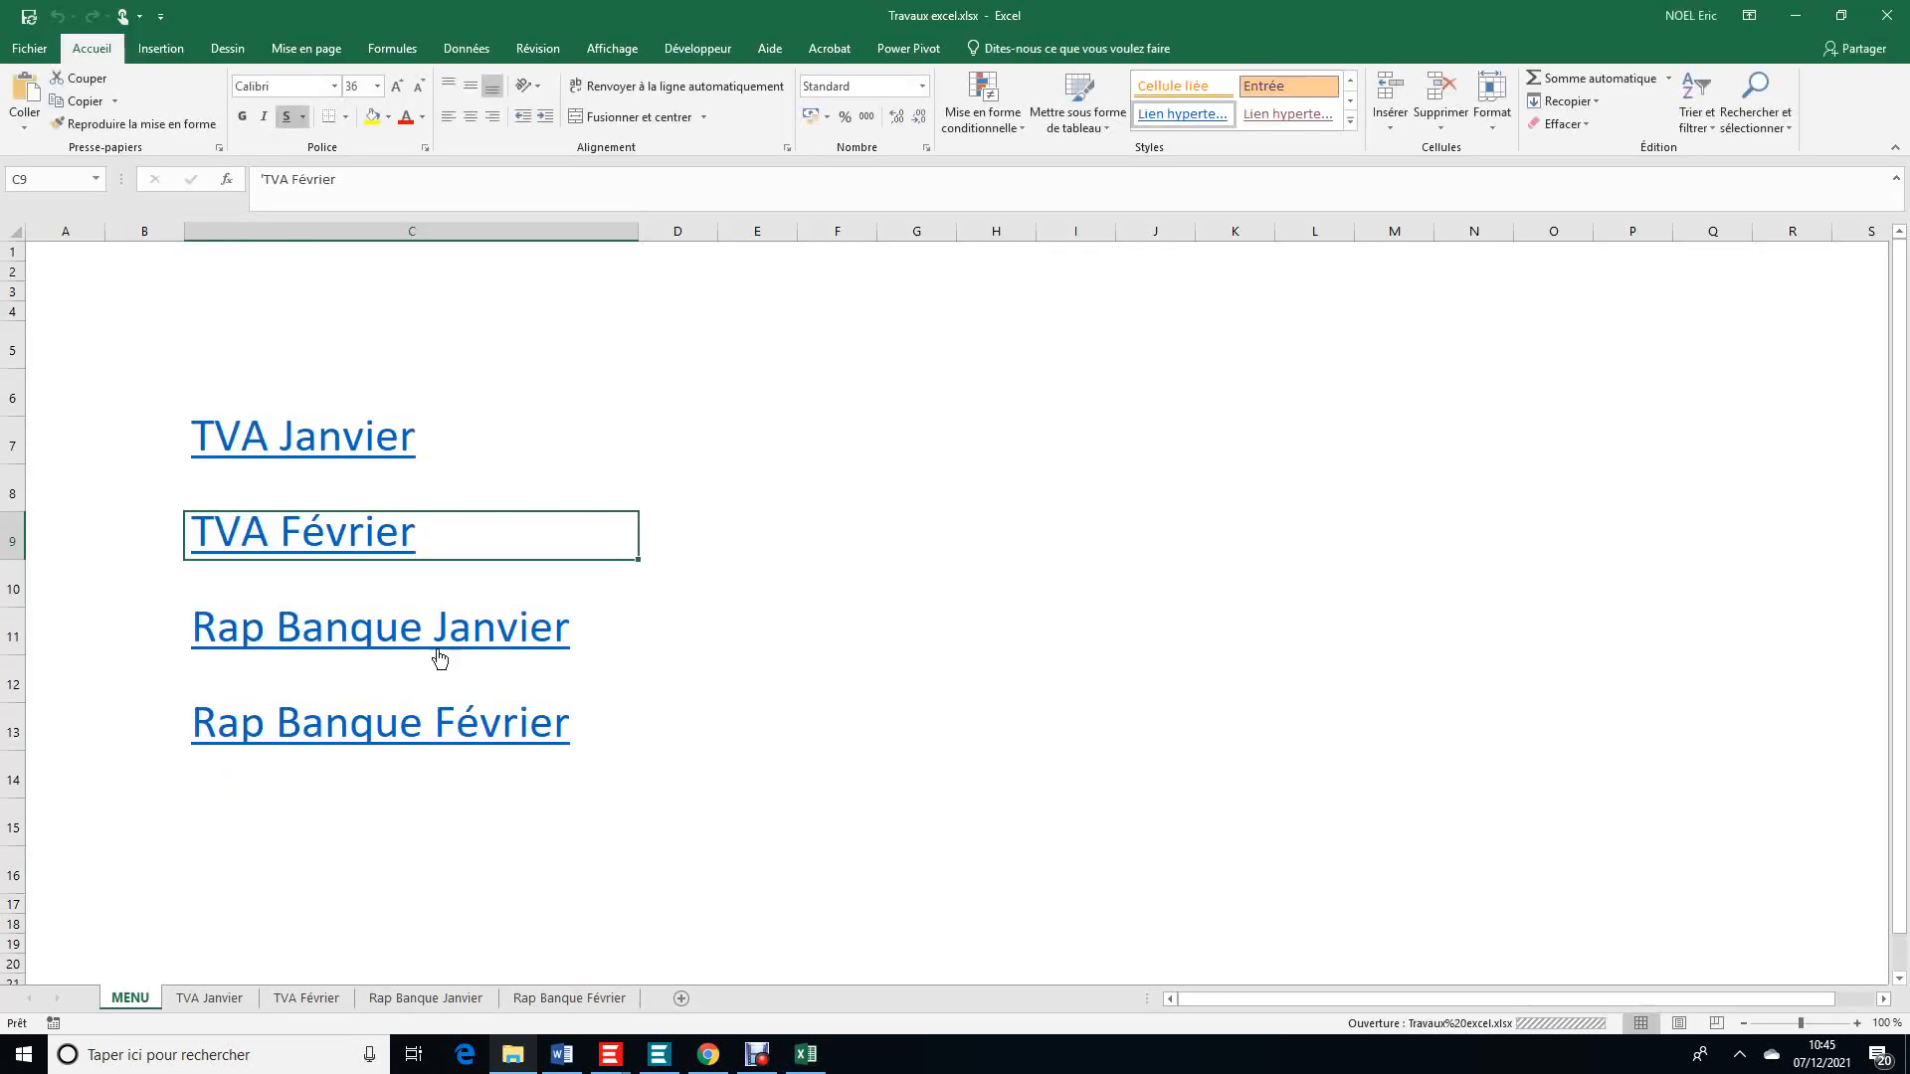
click(239, 997)
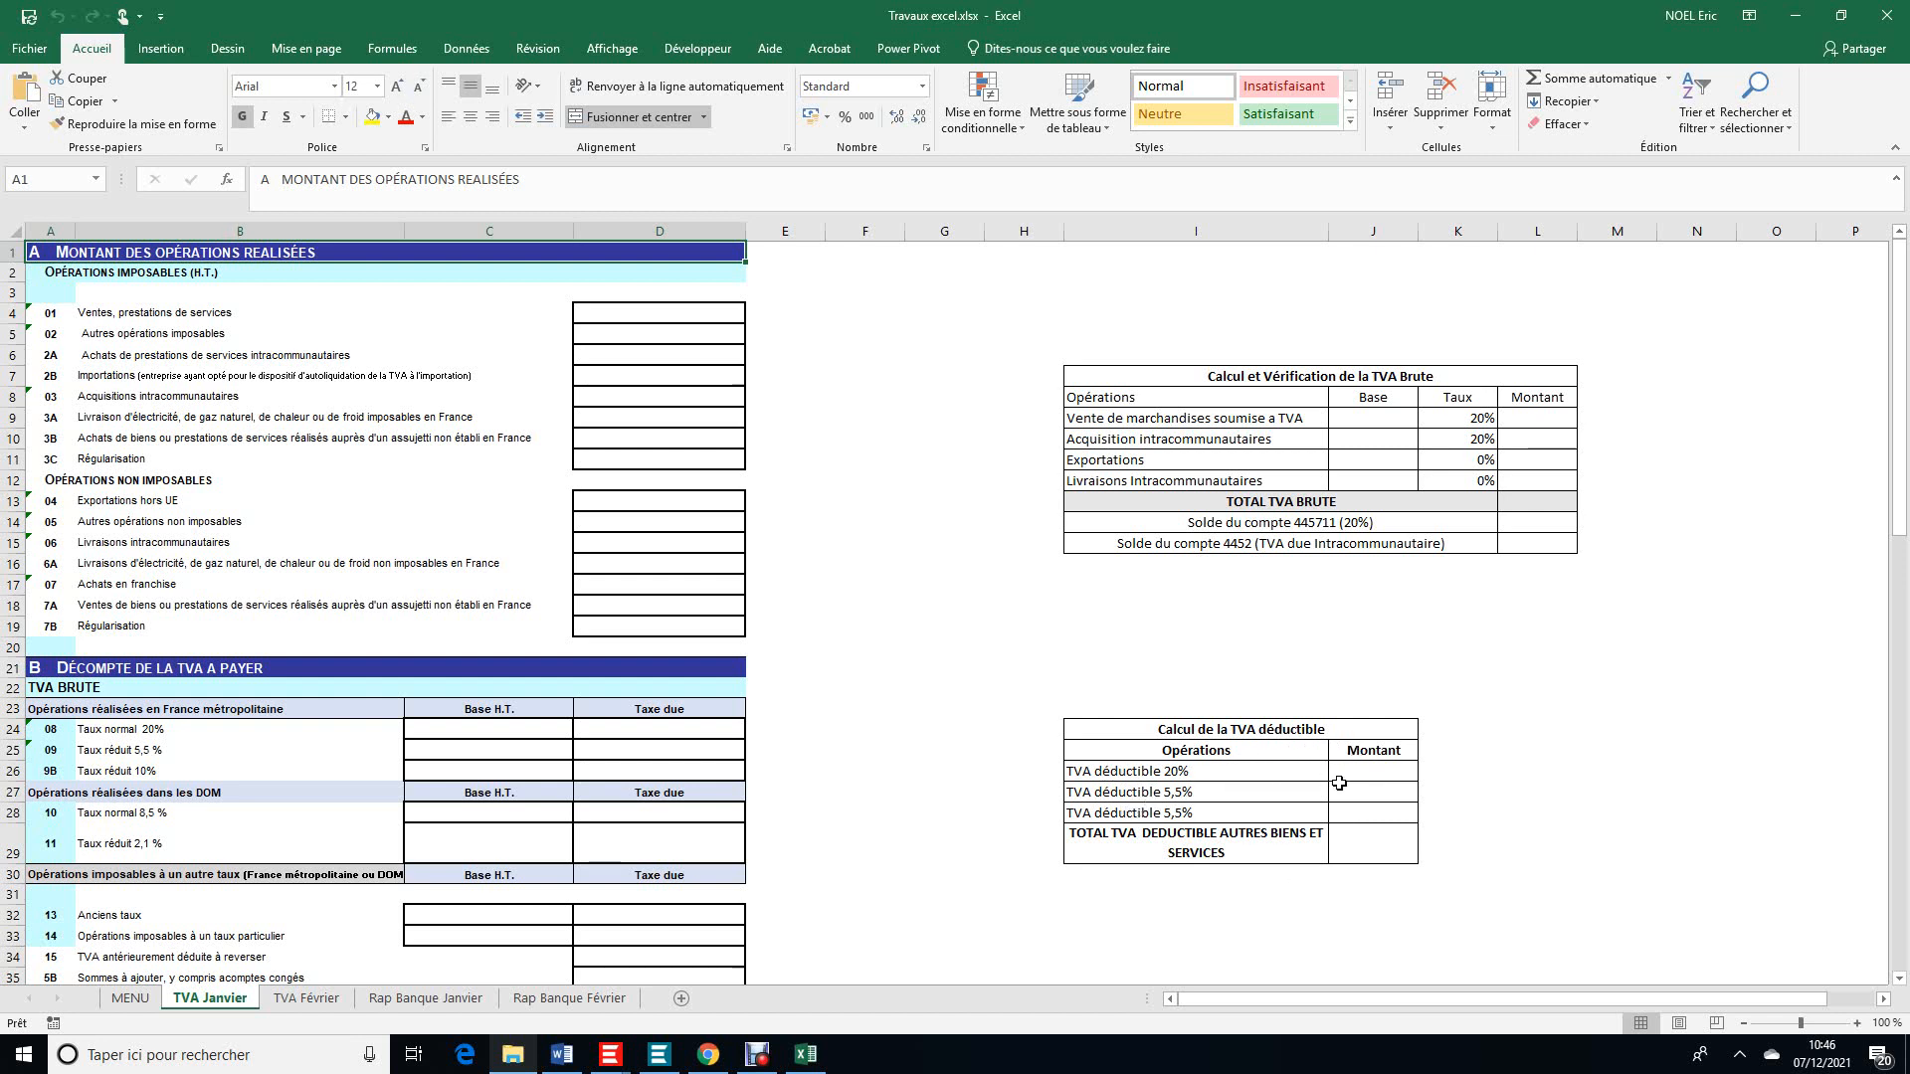
Change the second rate label in the deductible VAT table to "TVA déductible 10%"
click(1206, 792)
double_click(1207, 792)
key(BackSpace)
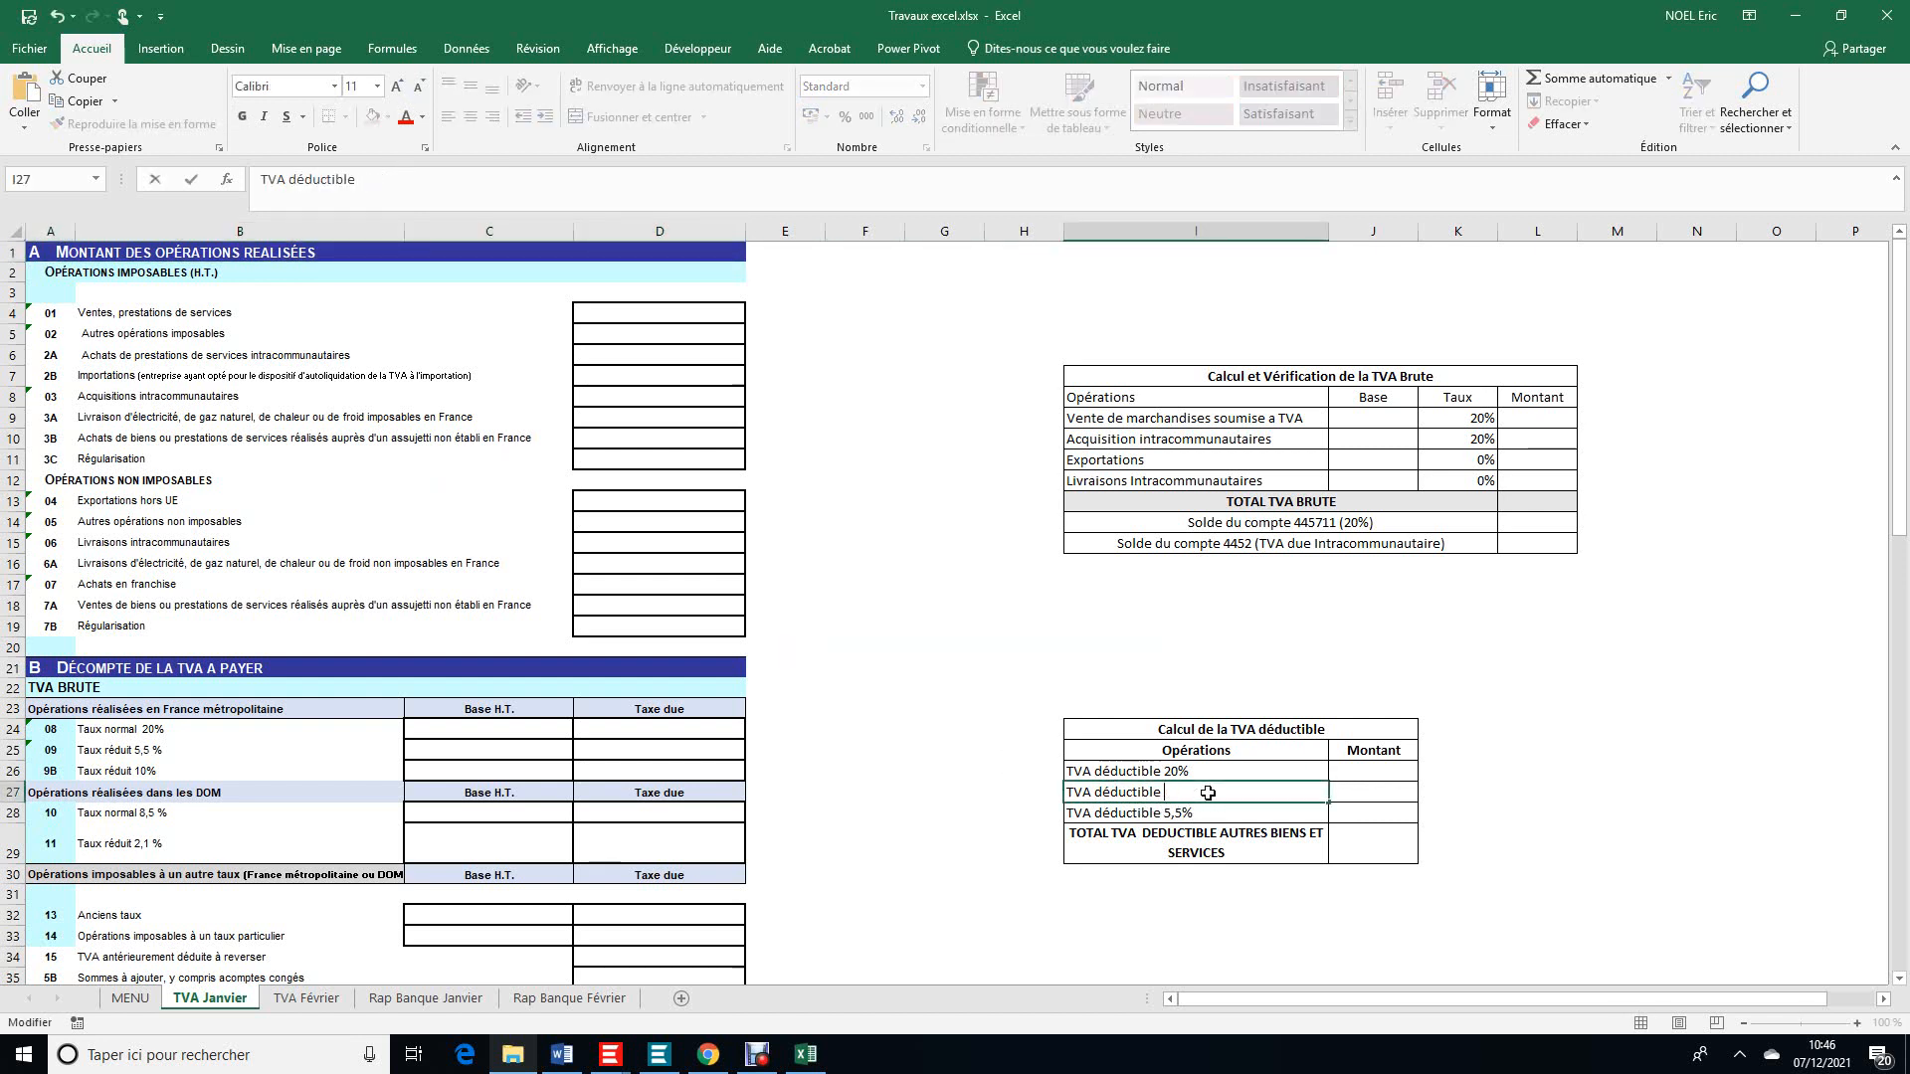
text(10%)
click(1473, 721)
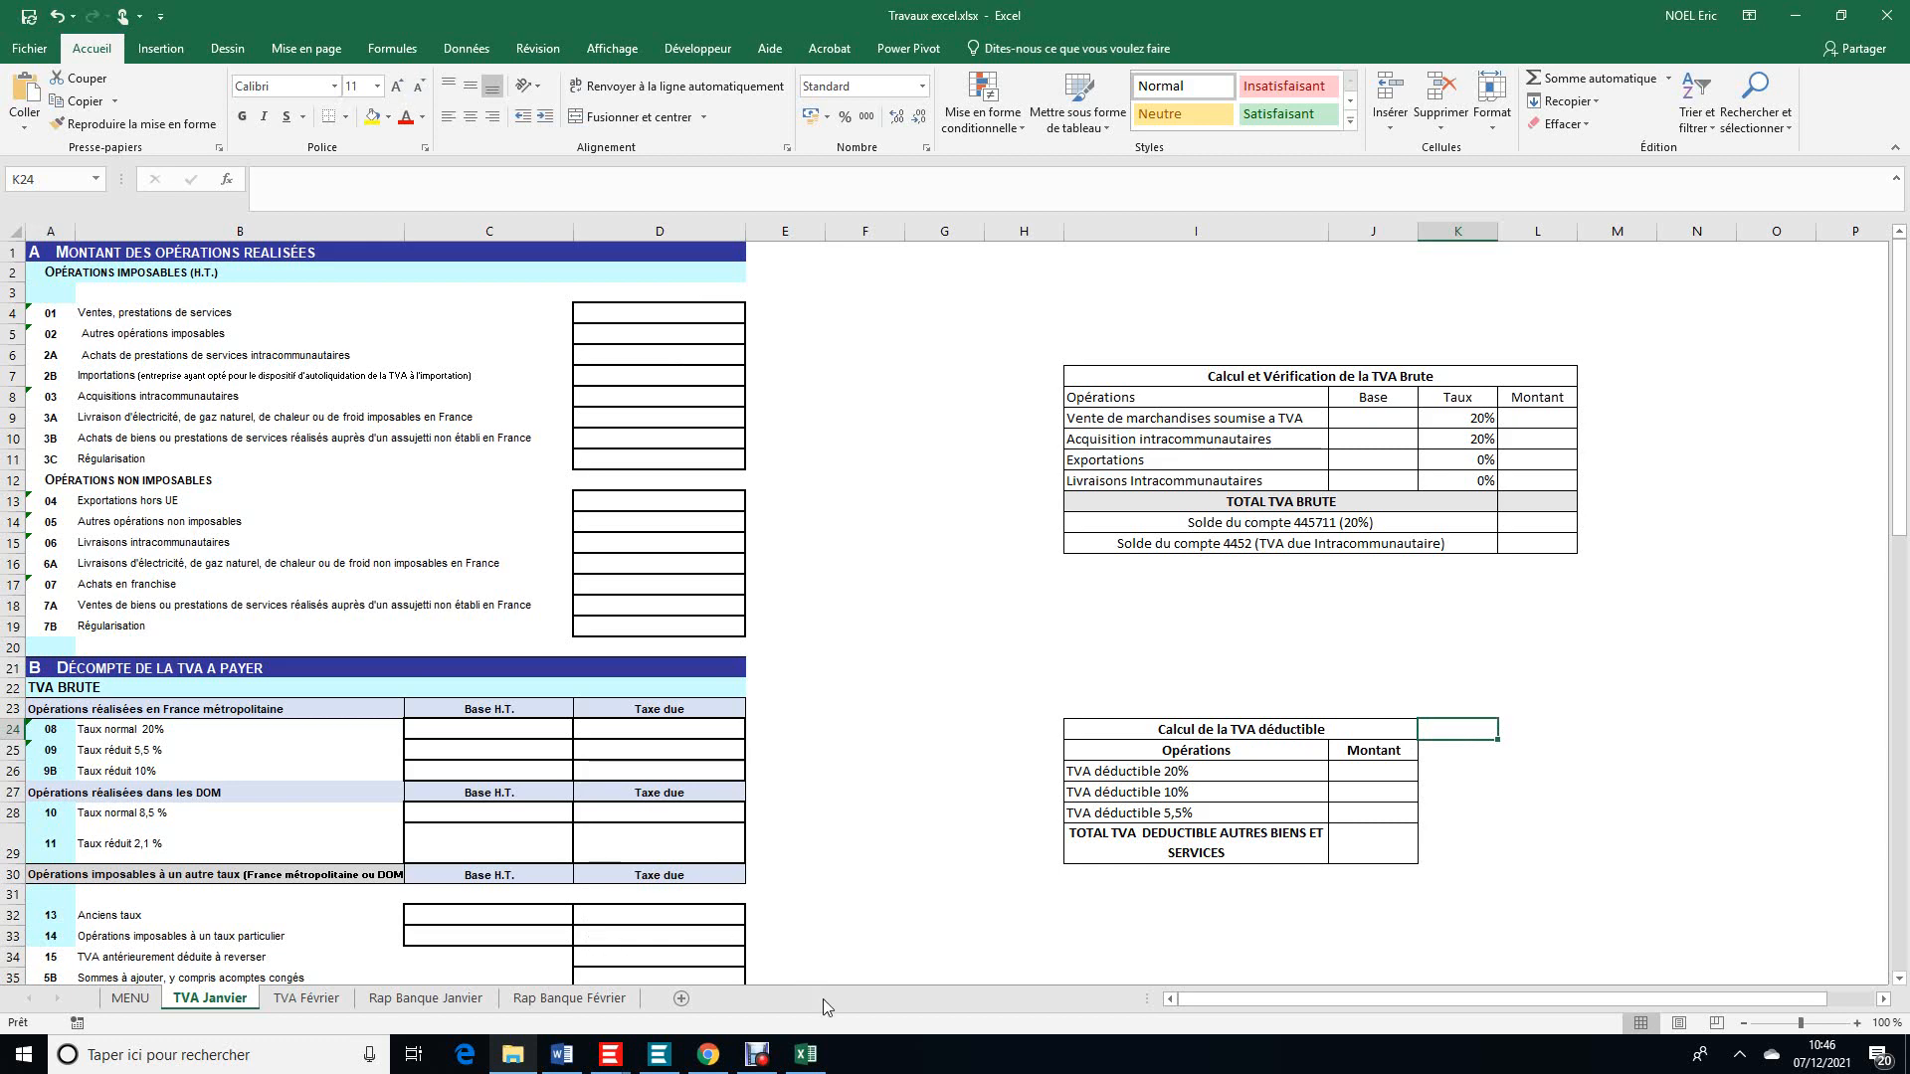
Switch back to the January VAT declaration in EBP Compta, save it, generate and save its OD entry, and close the declaration
click(657, 1061)
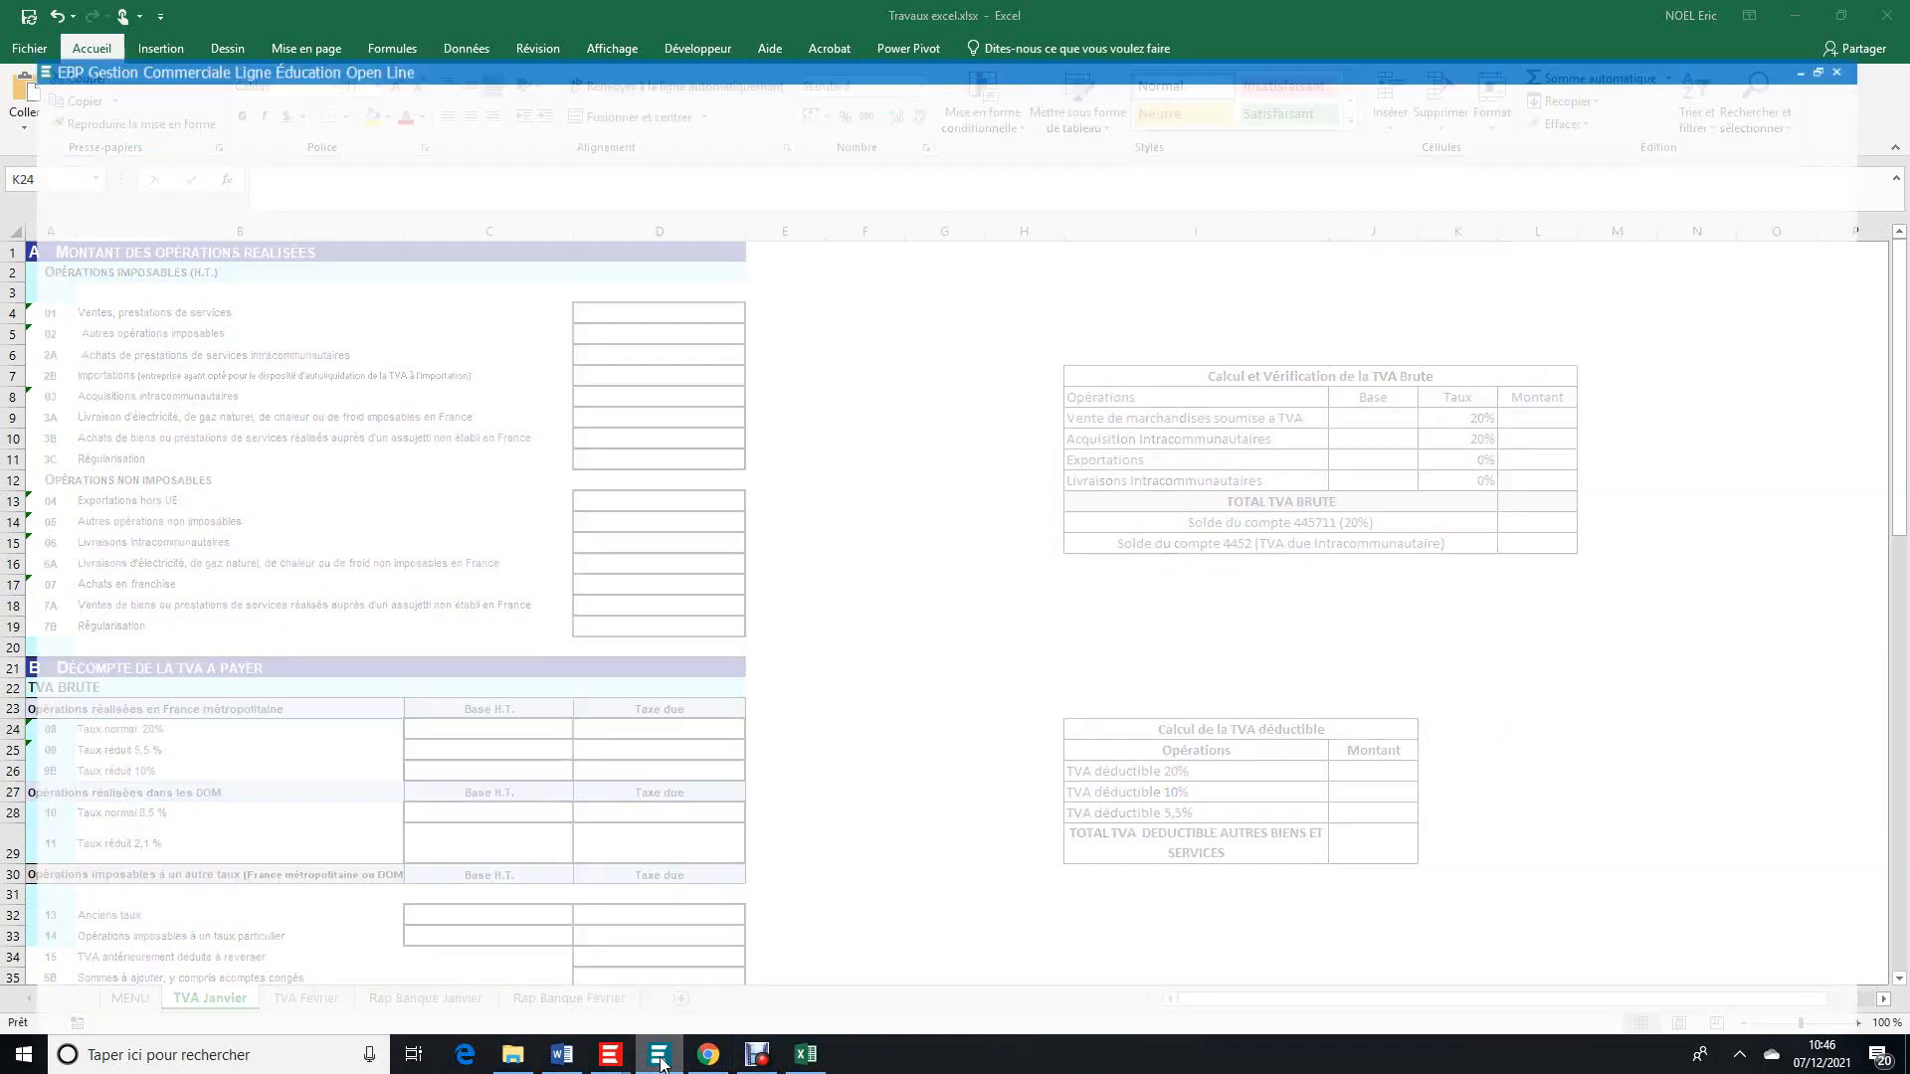
mouse_move(611, 1061)
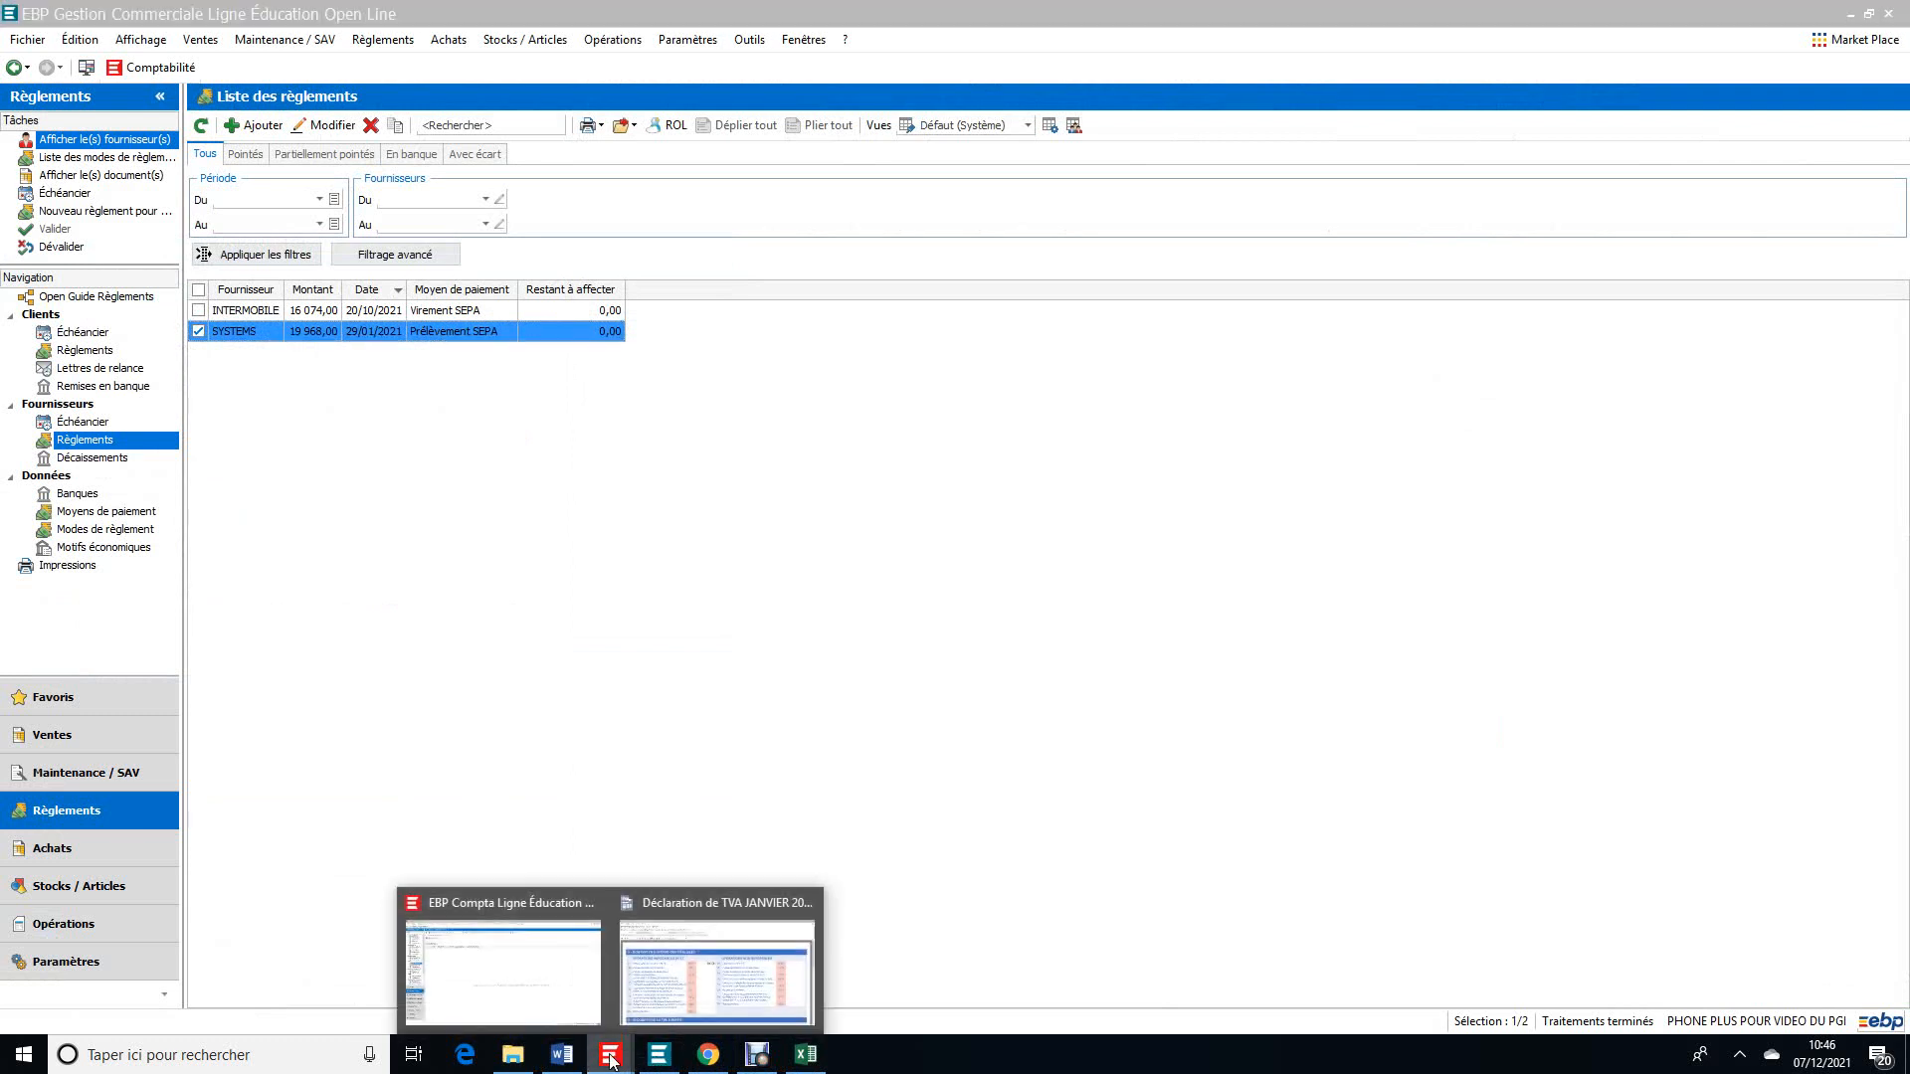
click(728, 988)
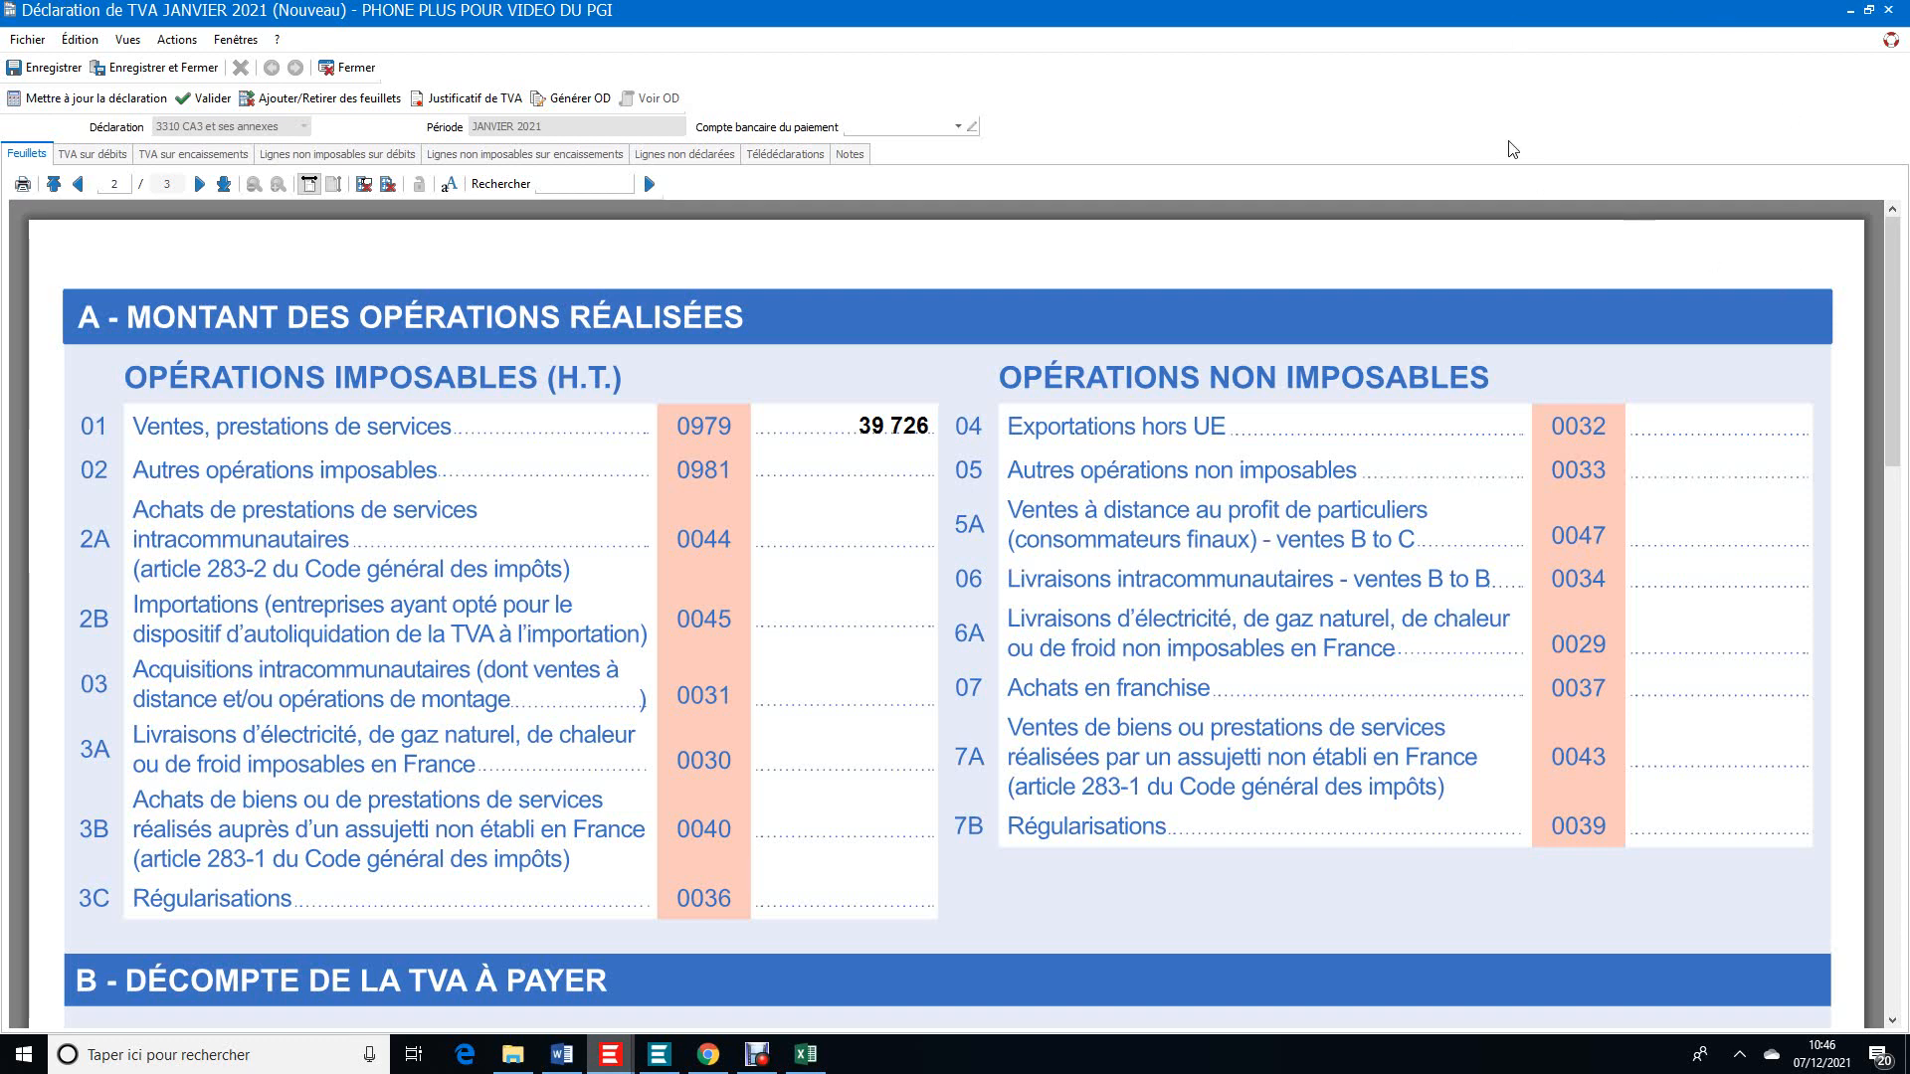
click(577, 104)
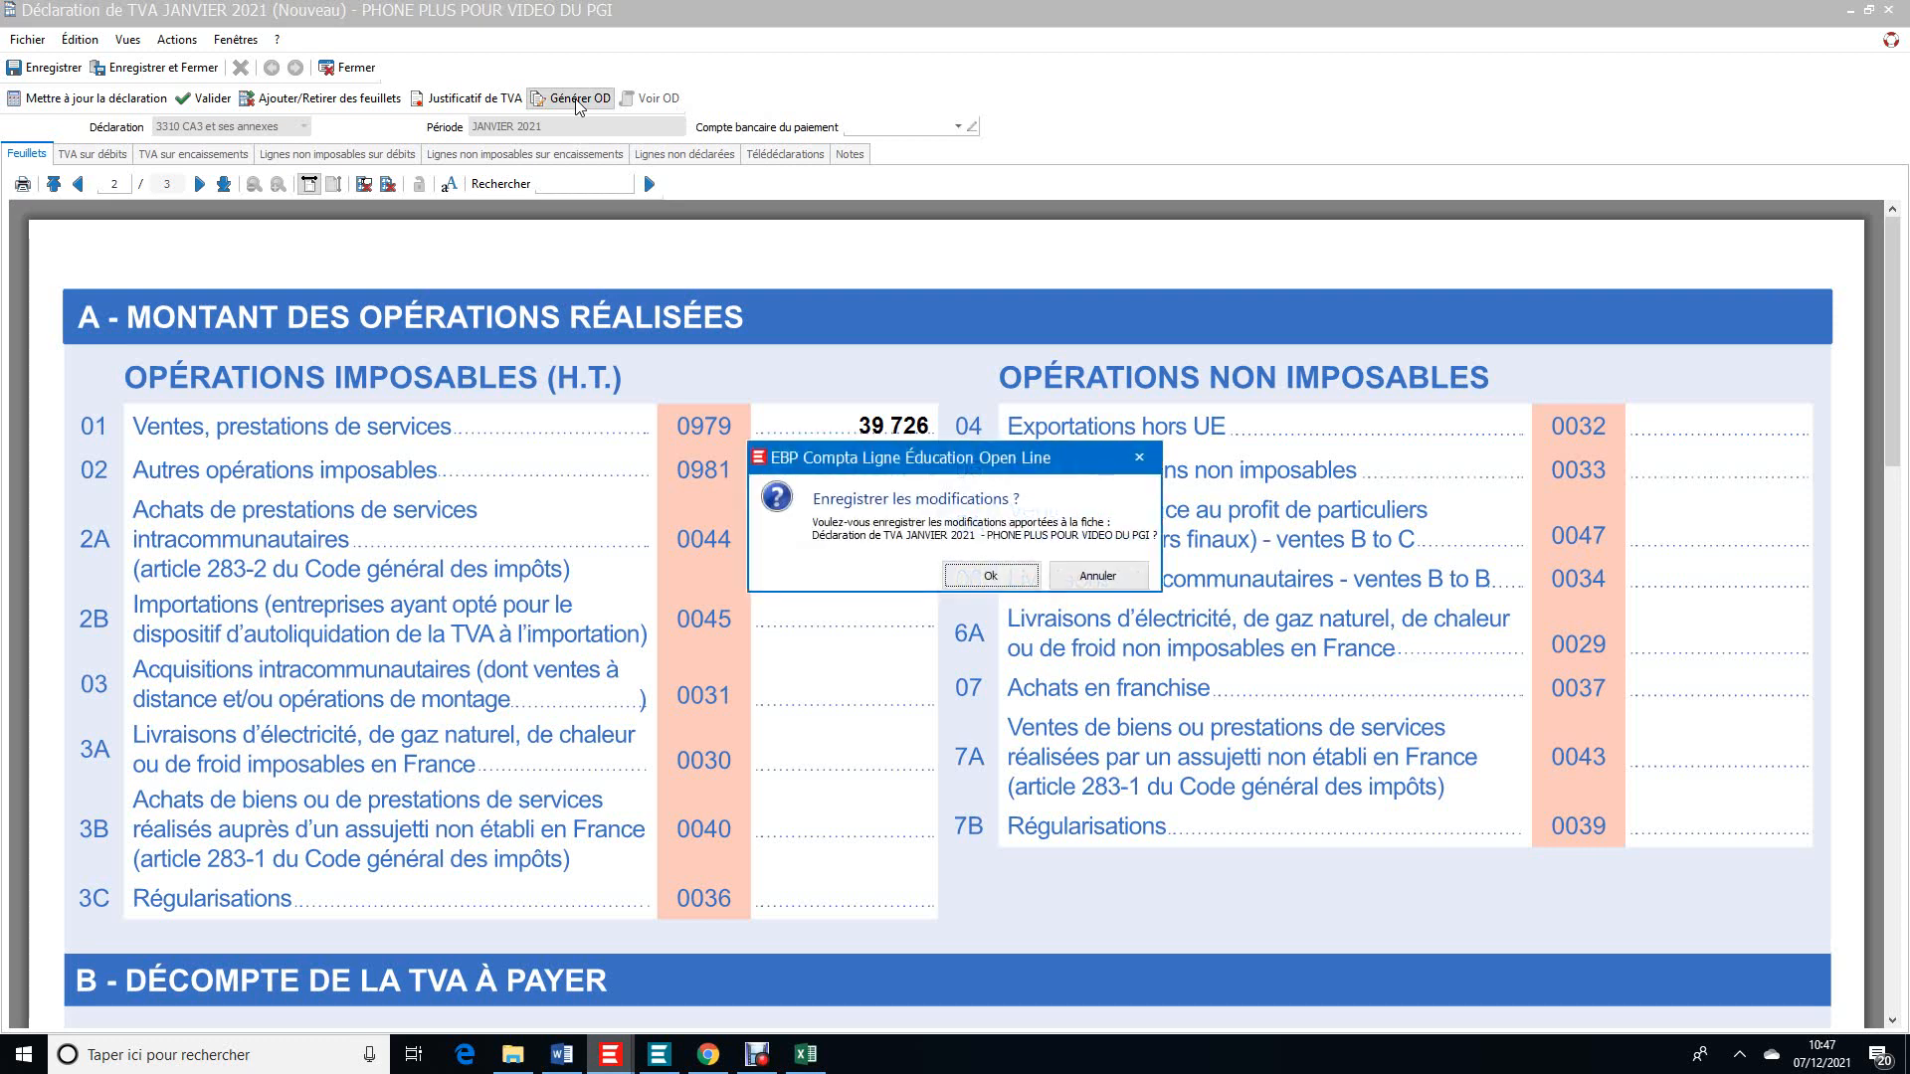
click(1010, 577)
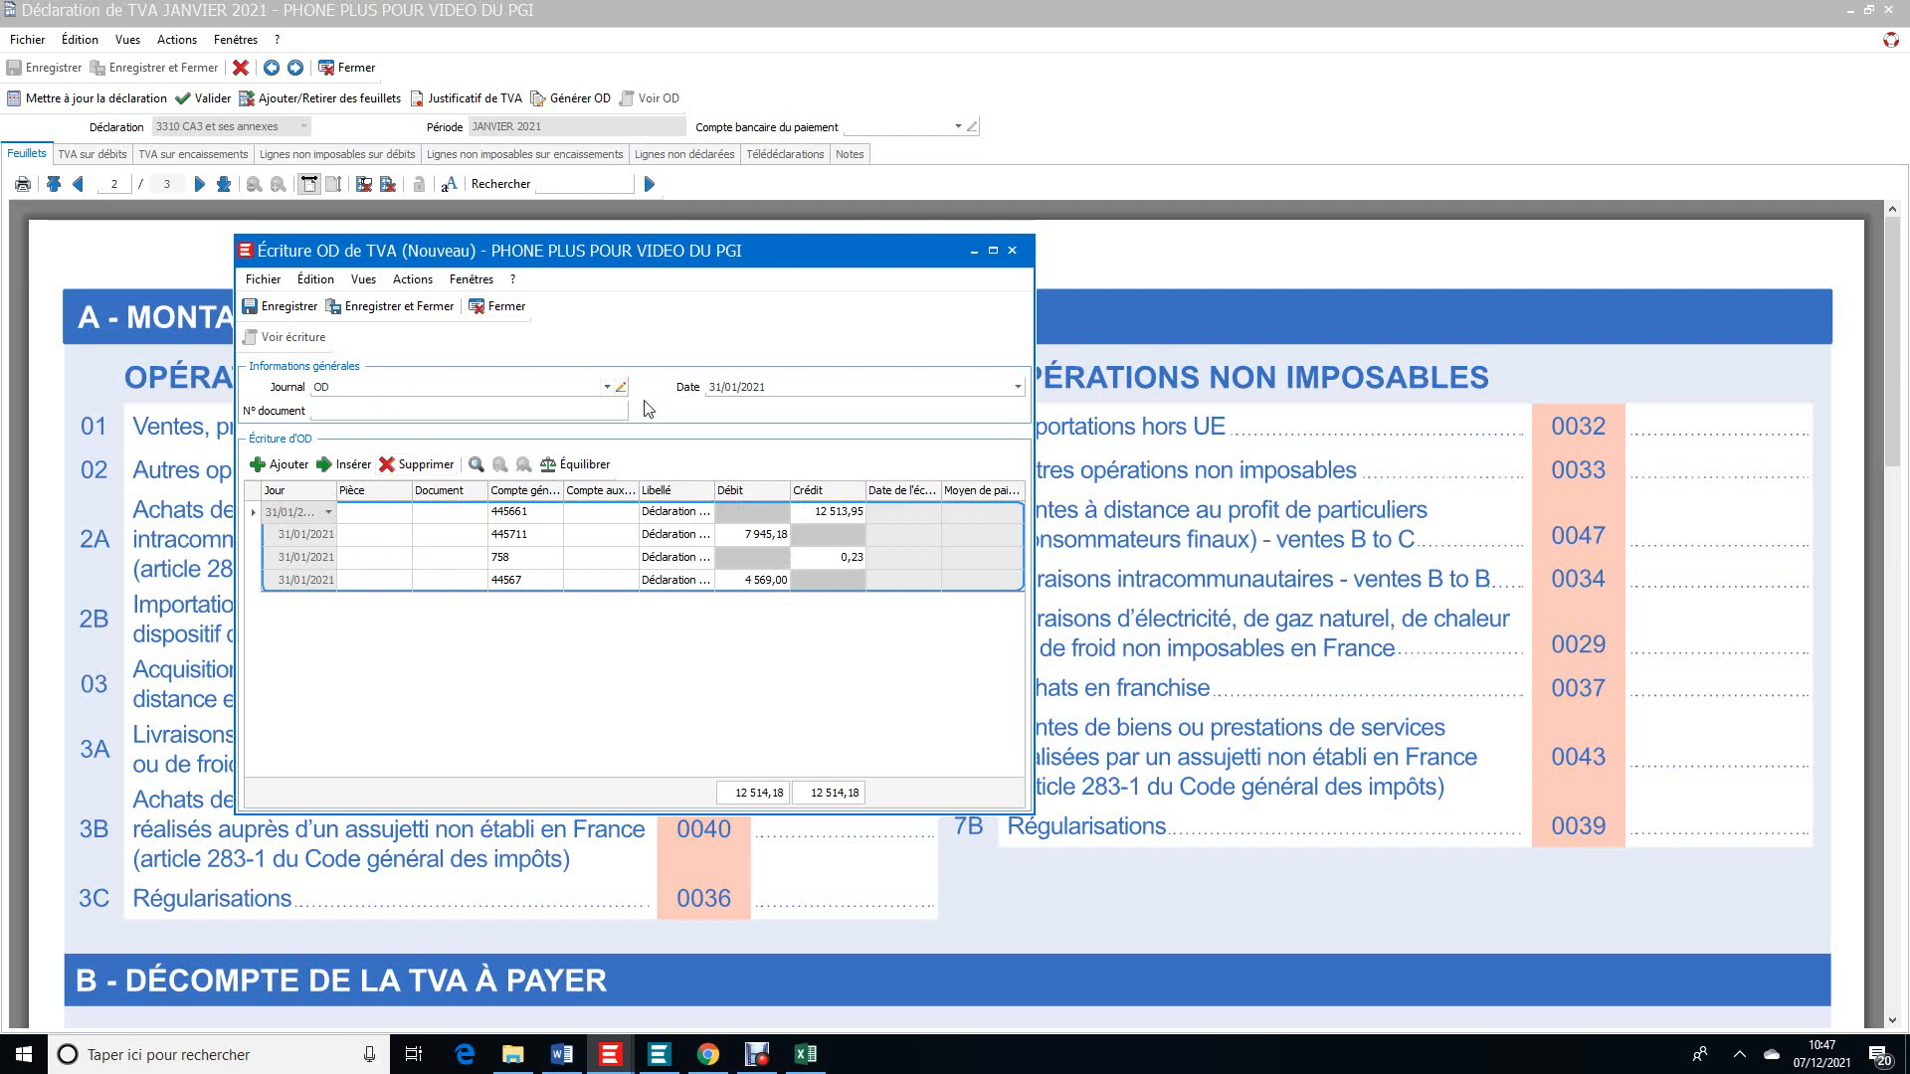
click(295, 311)
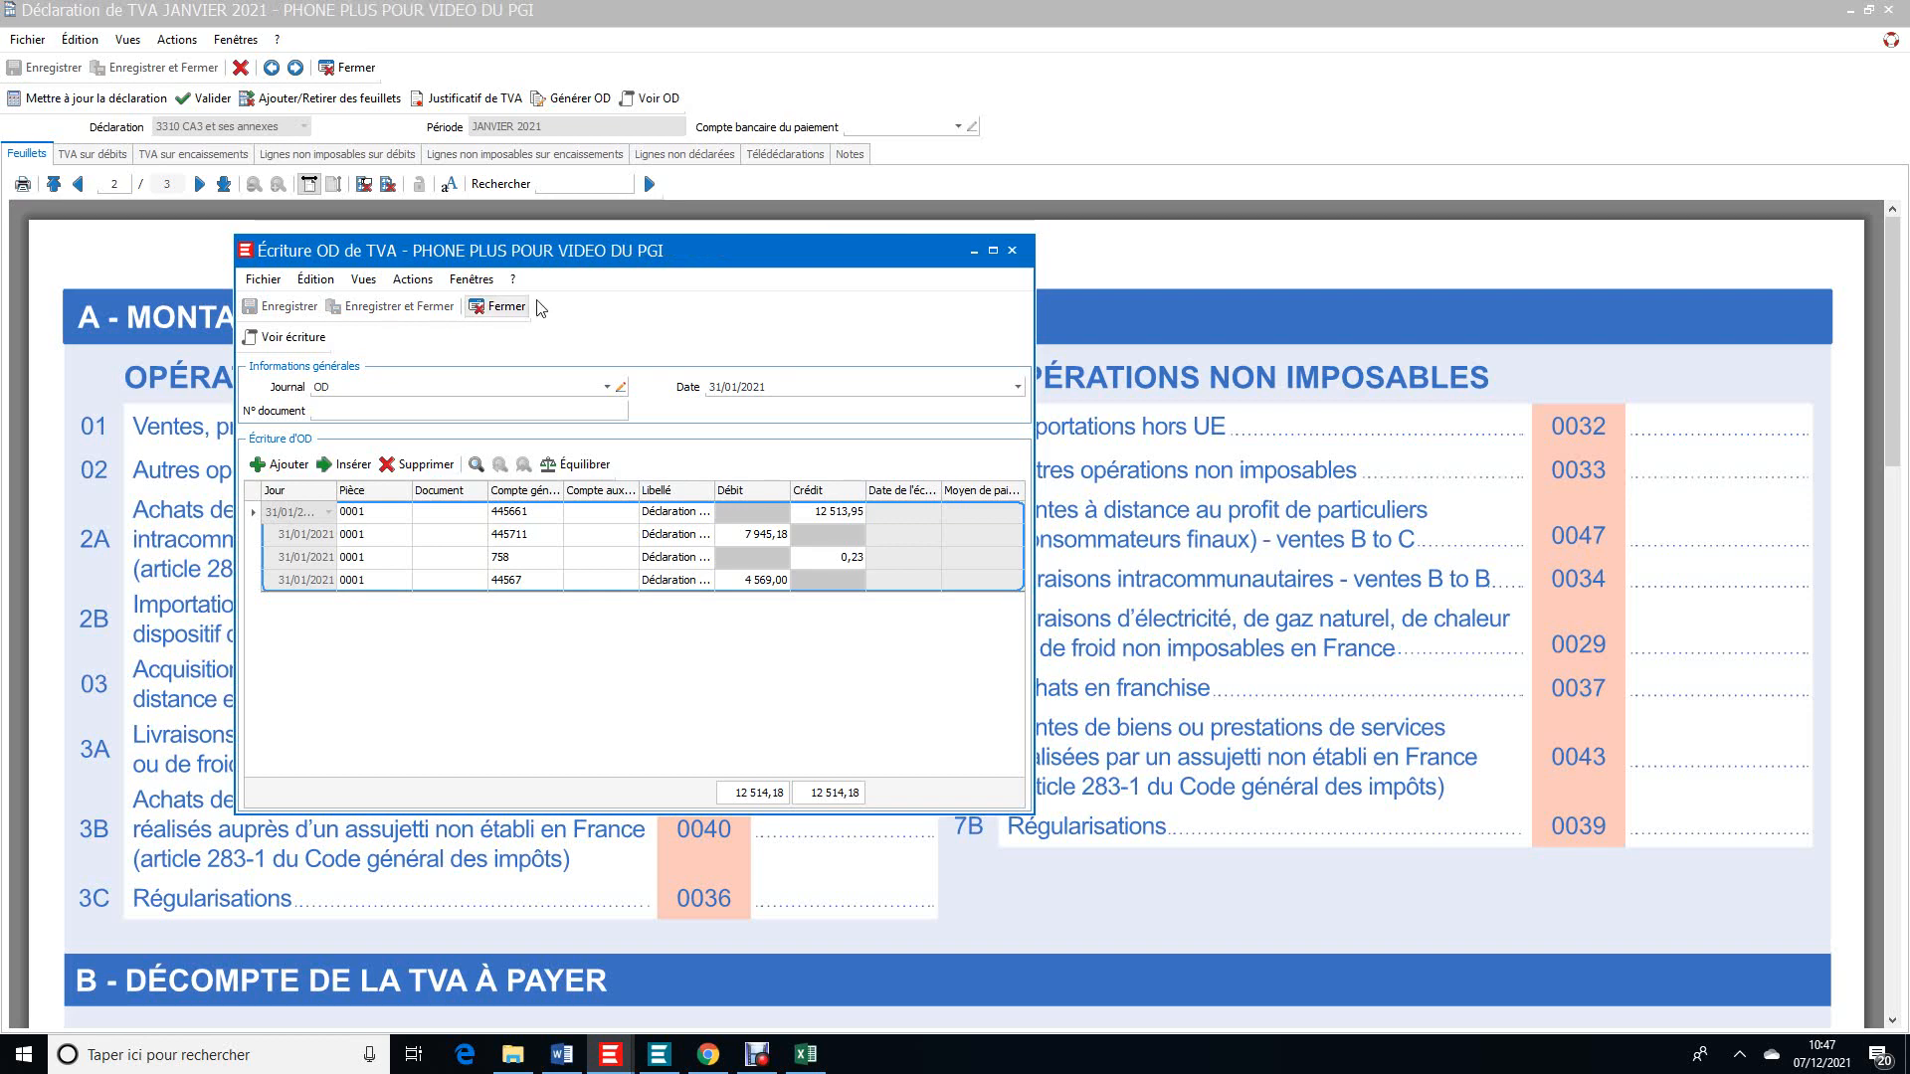
click(509, 307)
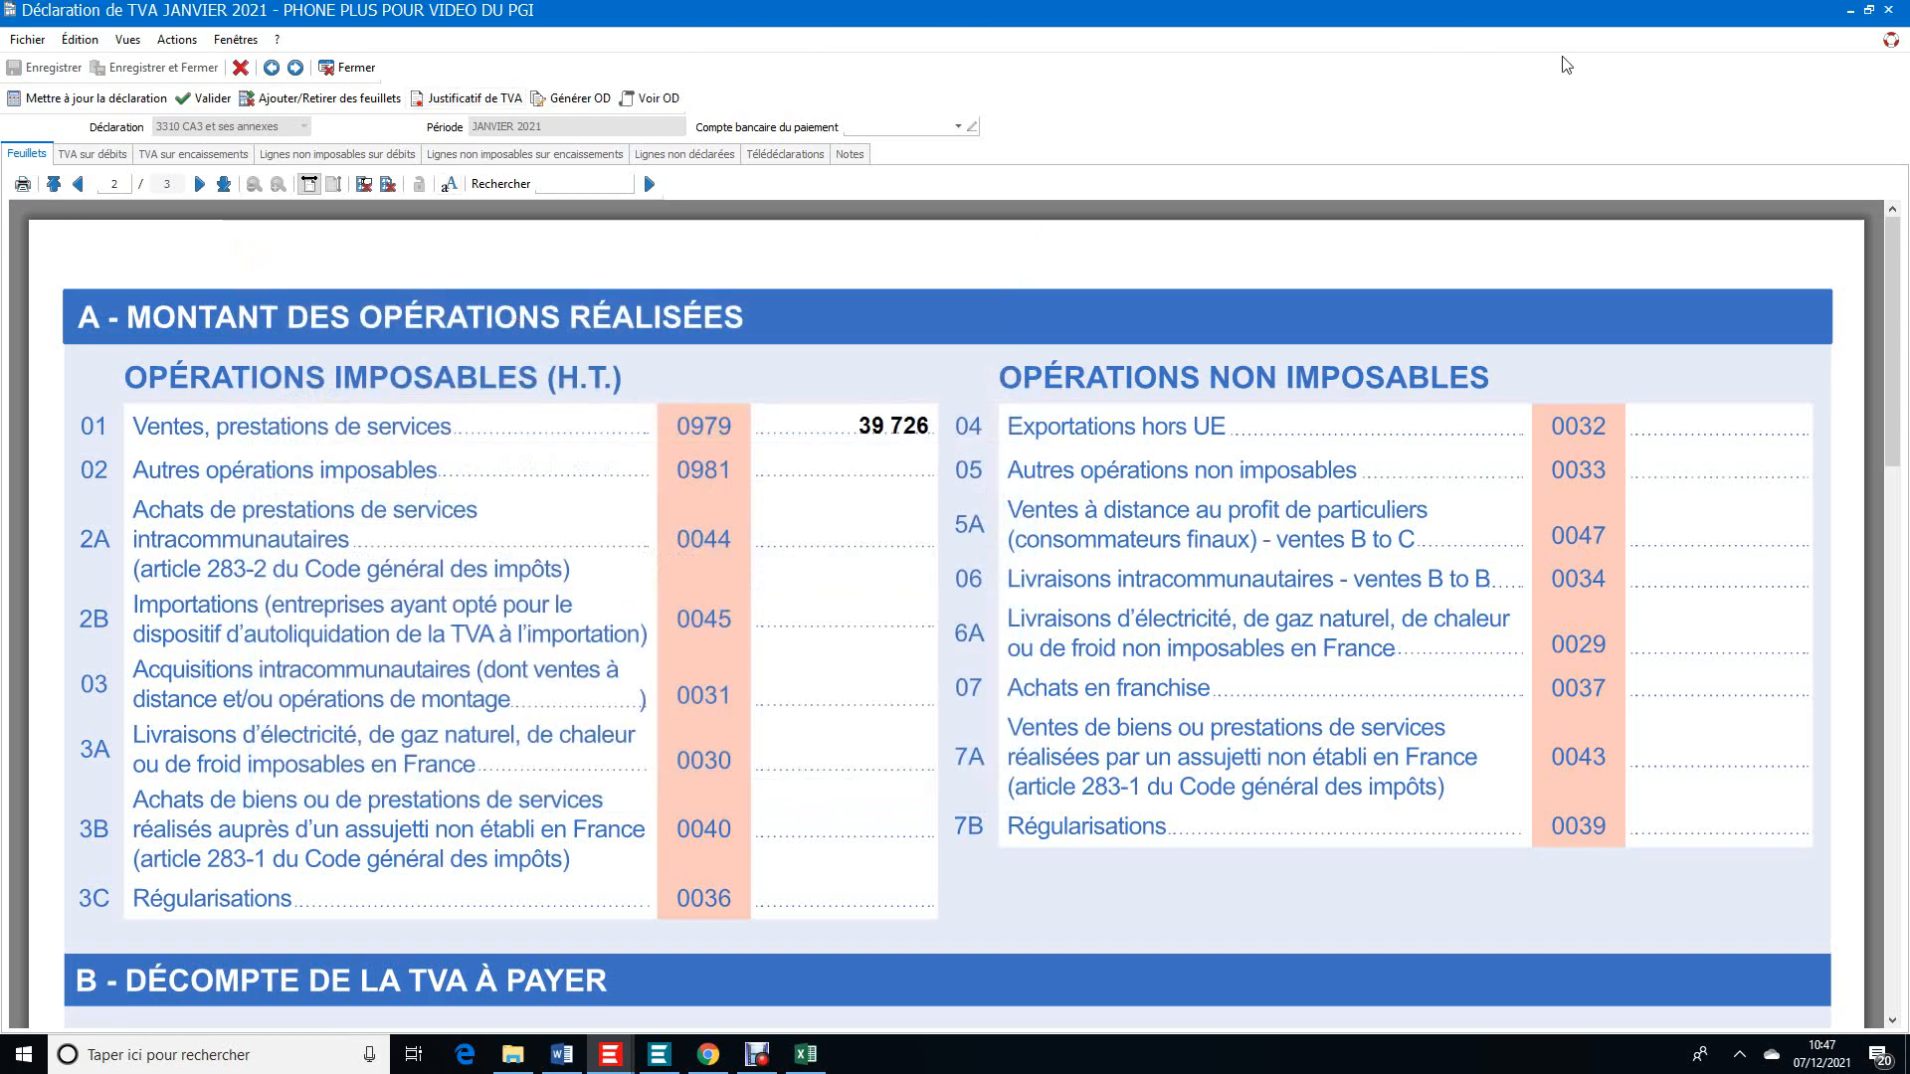
click(1896, 16)
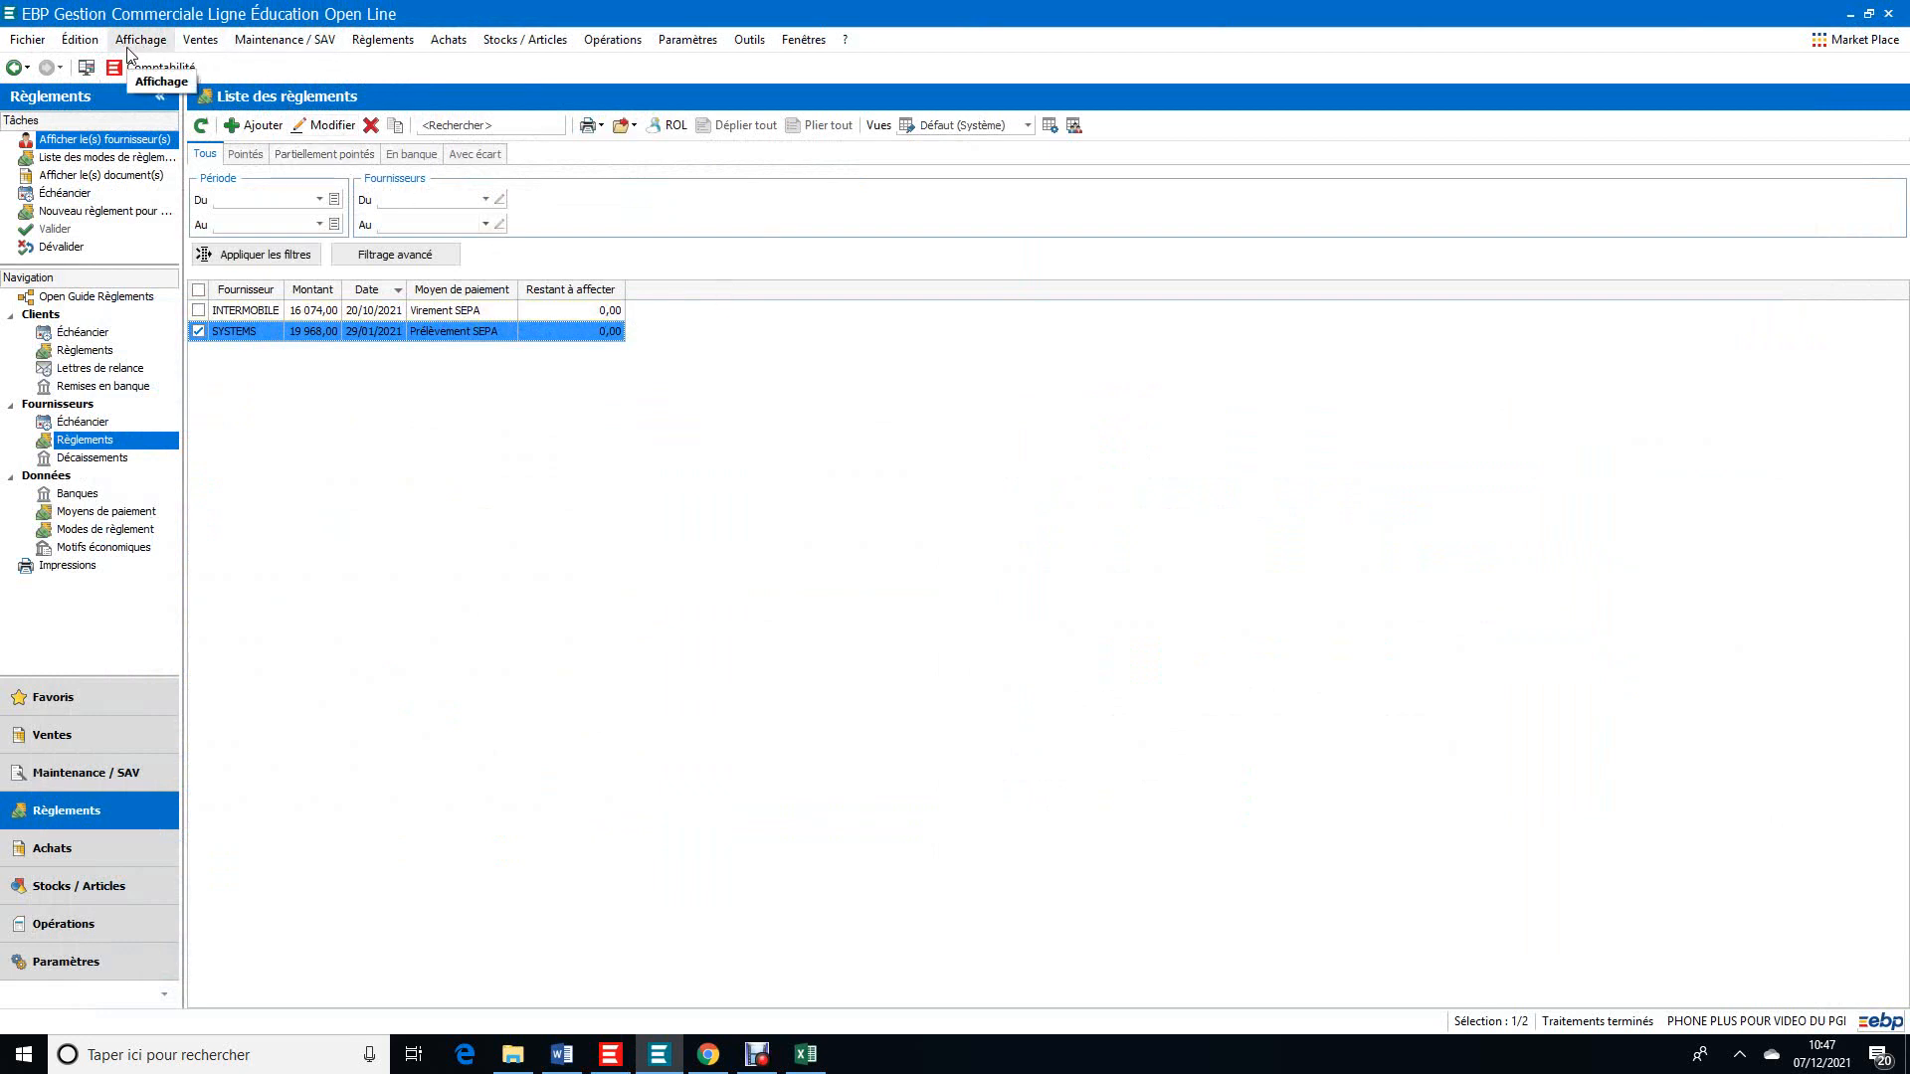
Return to EBP Compta, show journal entry for all months, and select the January 2021 OD journal
click(144, 68)
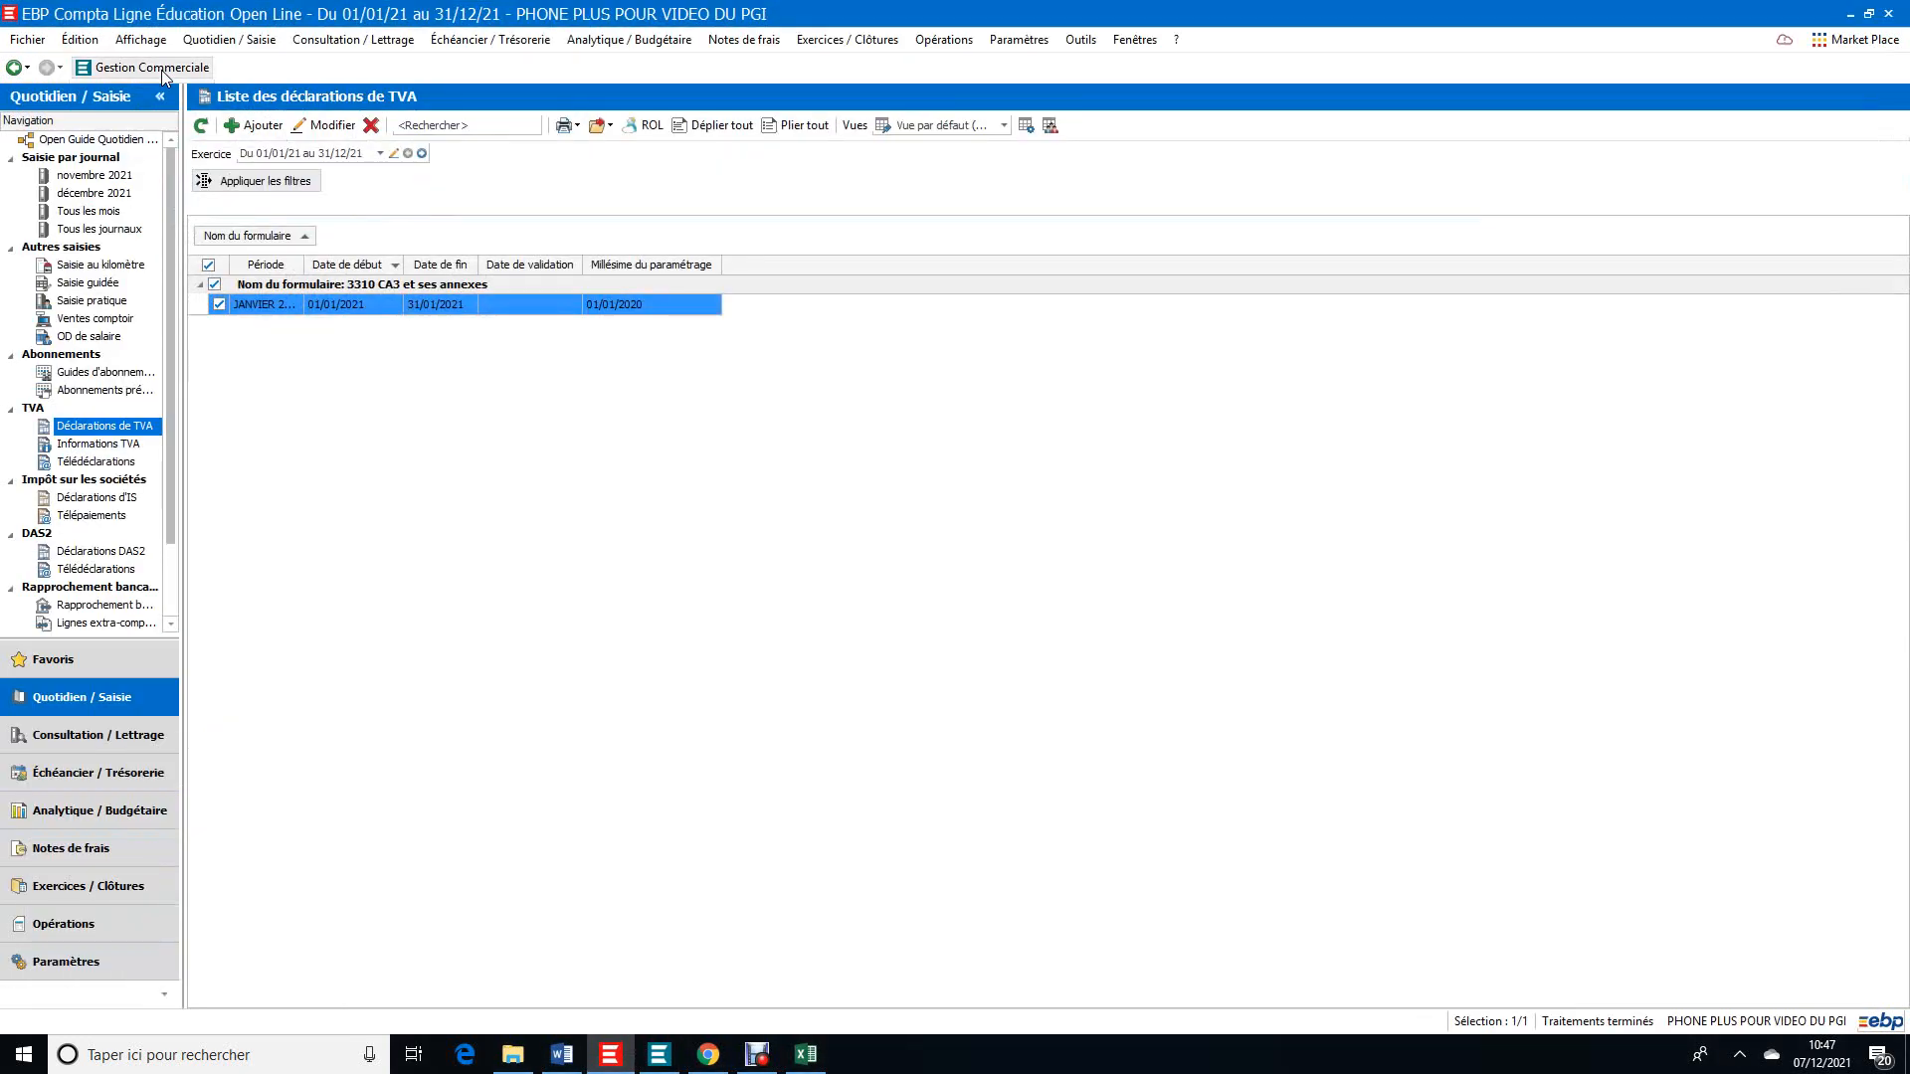
click(235, 40)
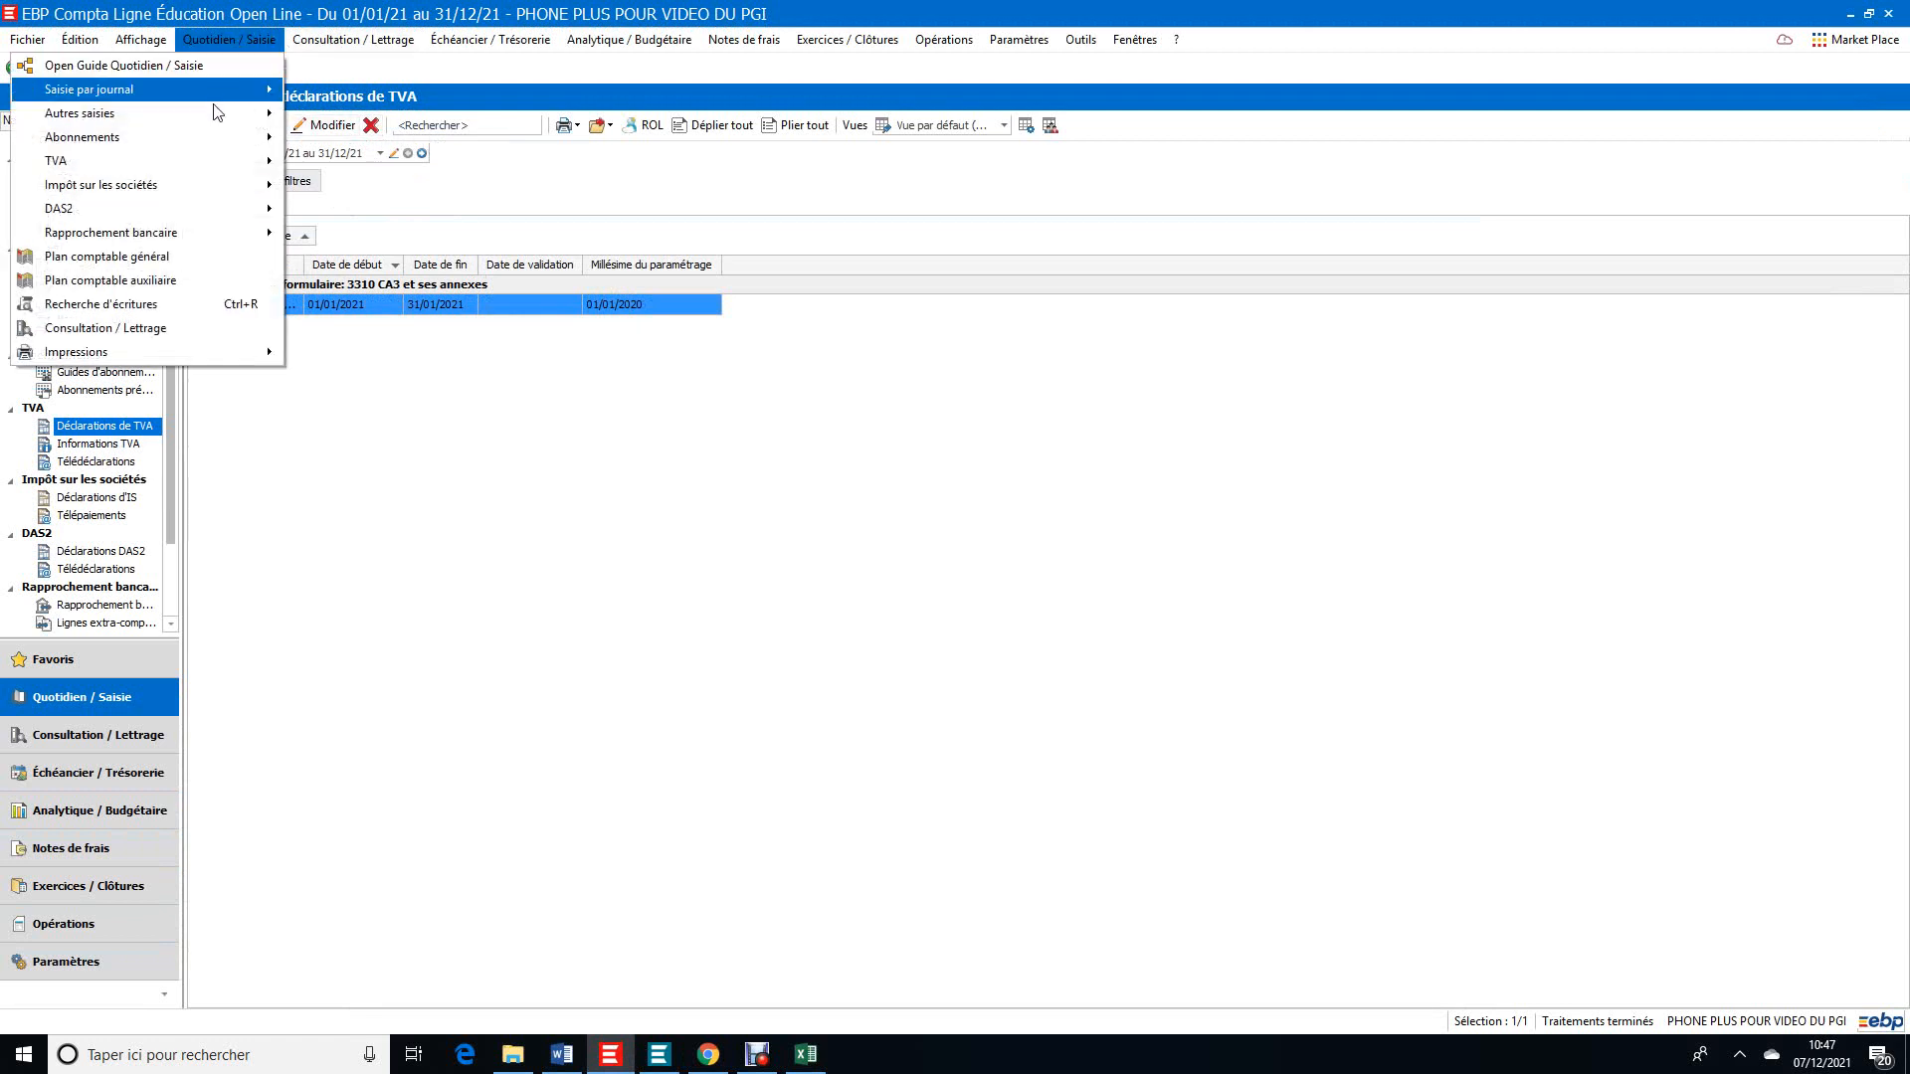
mouse_move(217, 117)
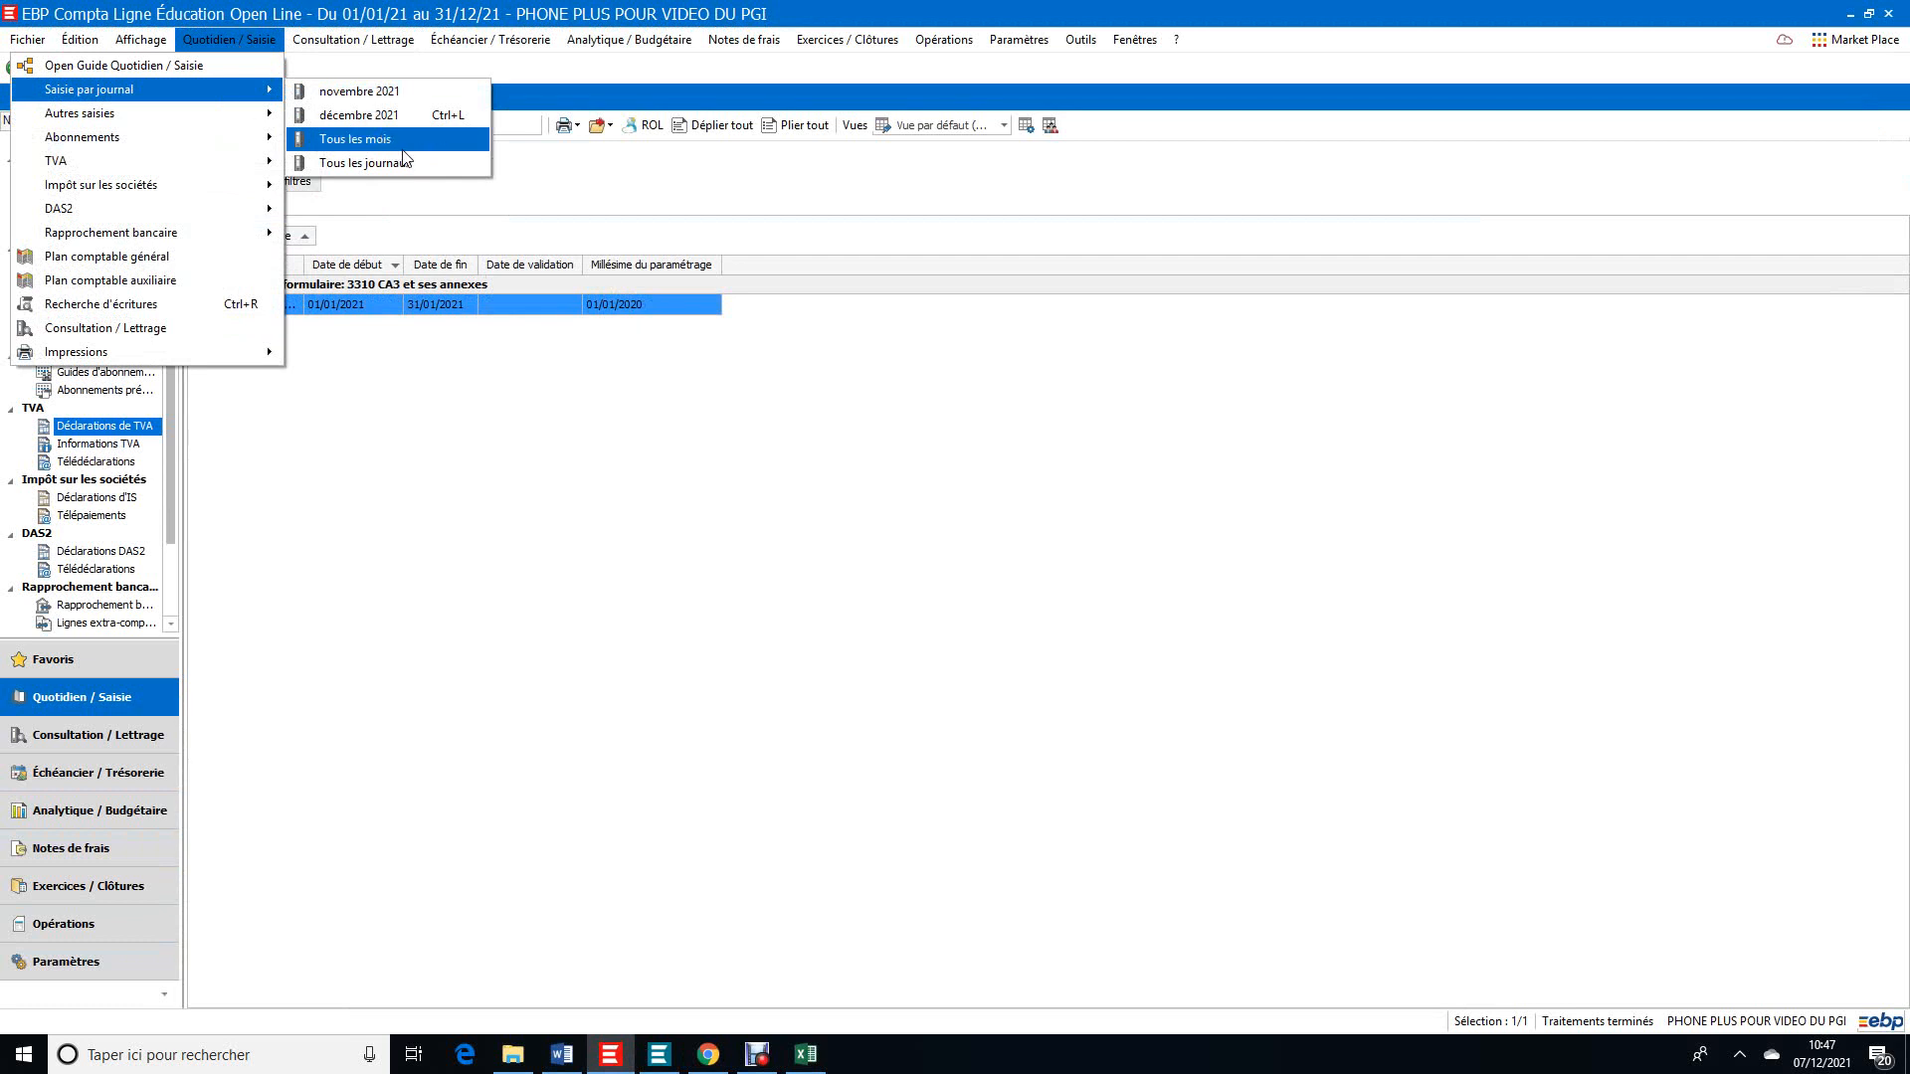
click(404, 149)
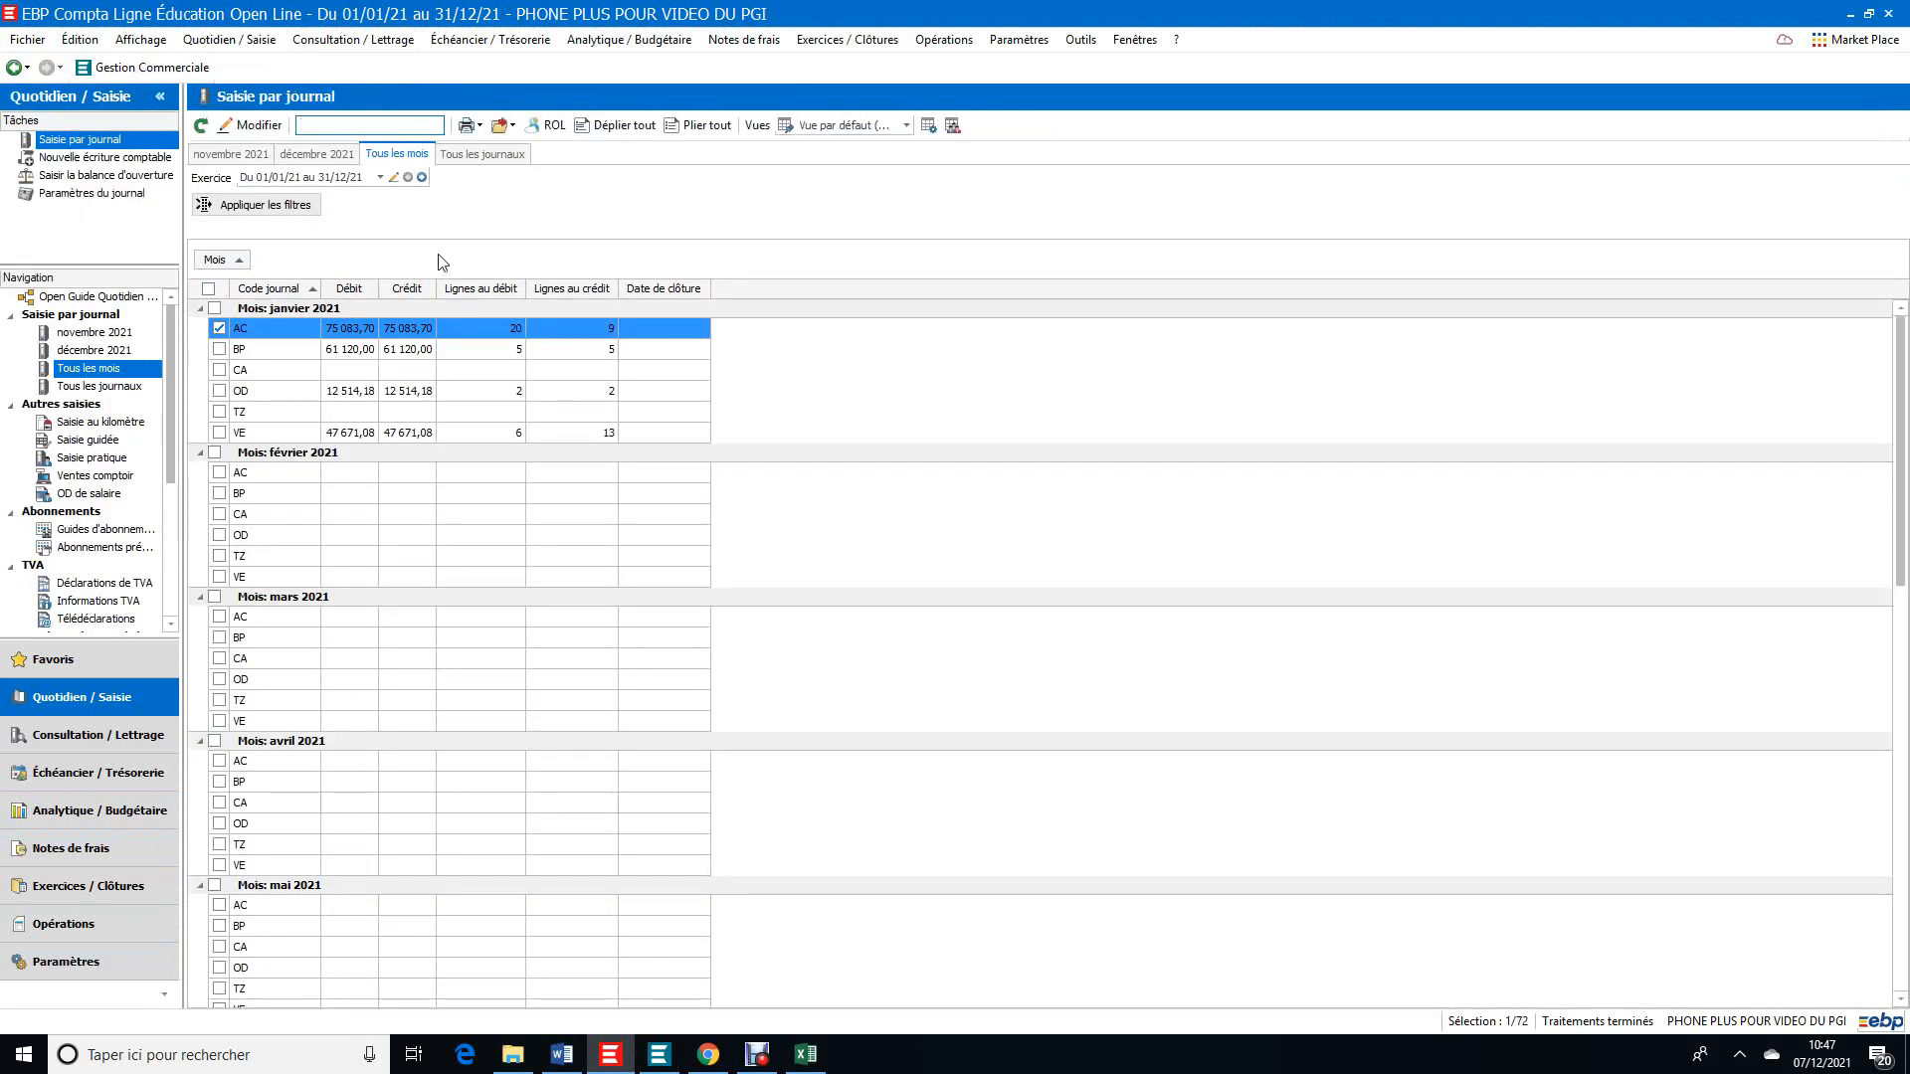
click(305, 402)
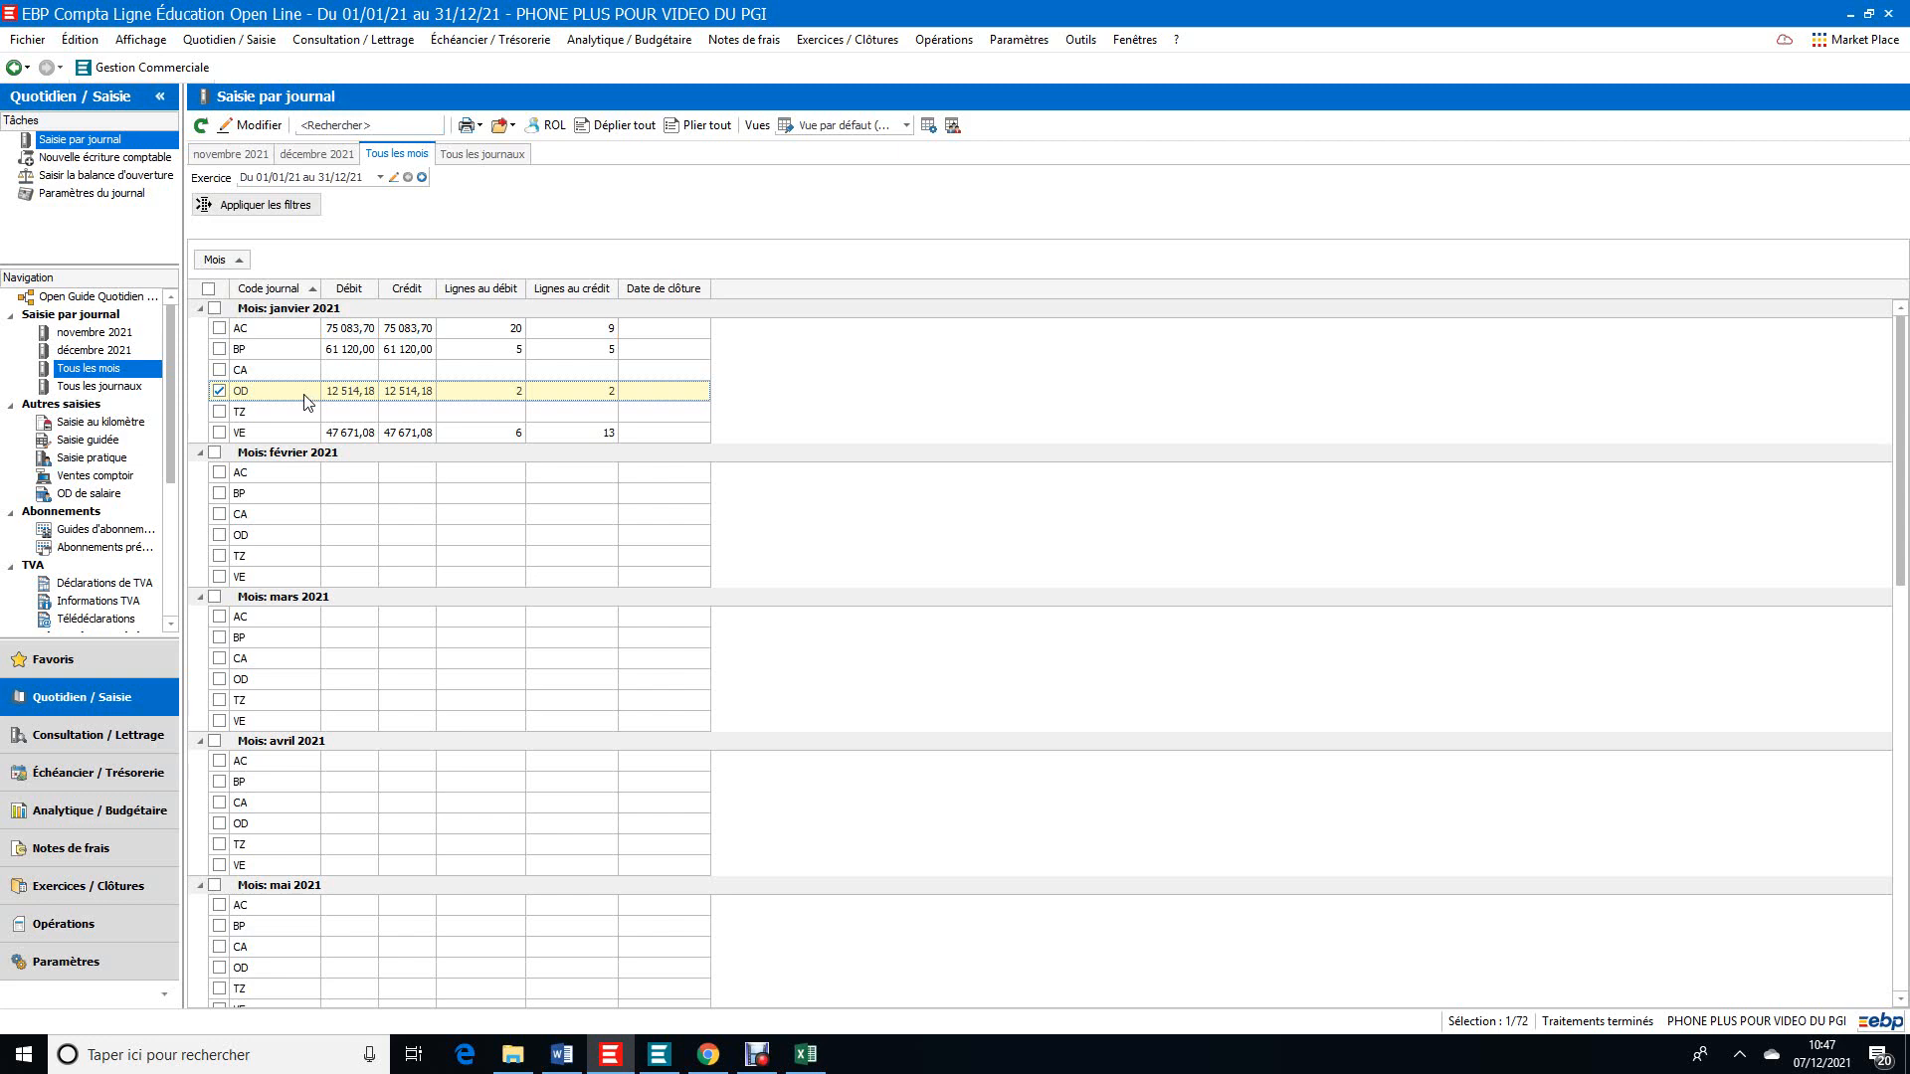
Open the January 2021 OD journal to check the VAT declaration entry lines, and close it
double_click(306, 402)
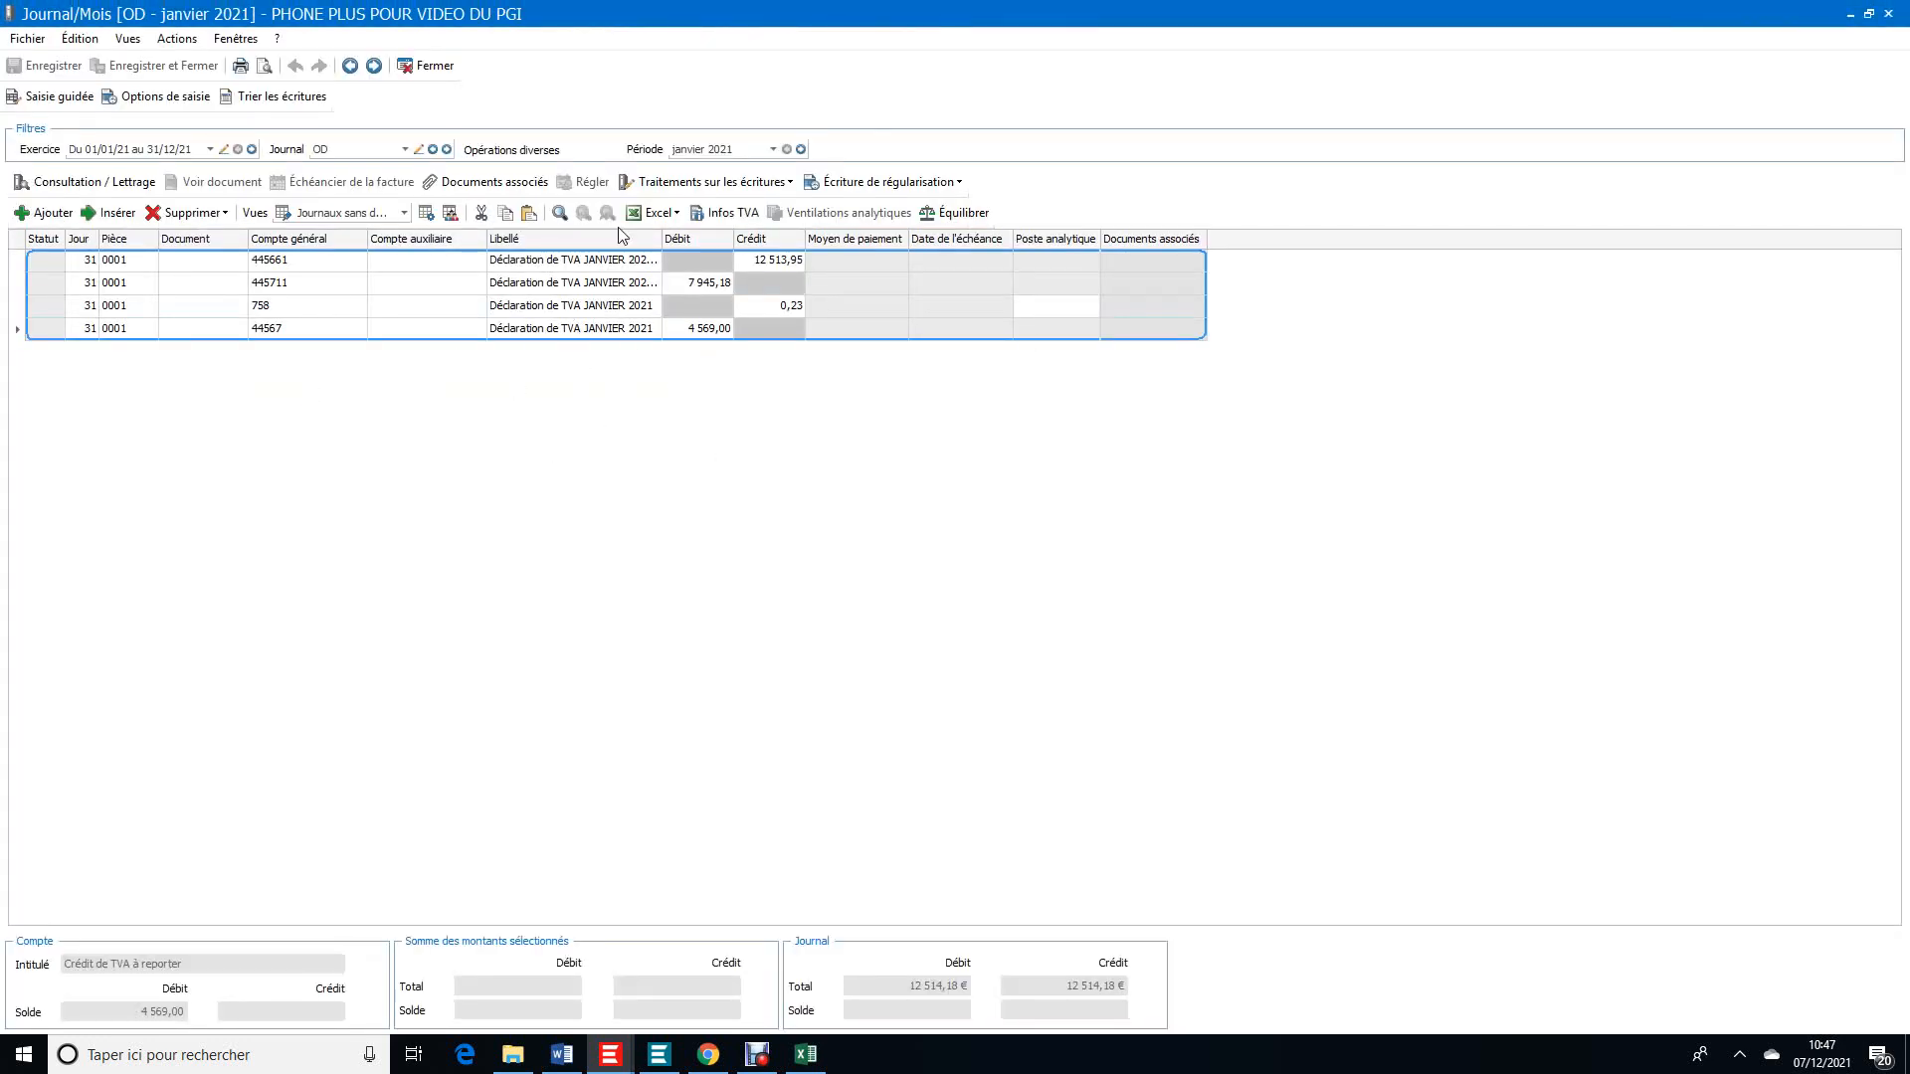
click(435, 65)
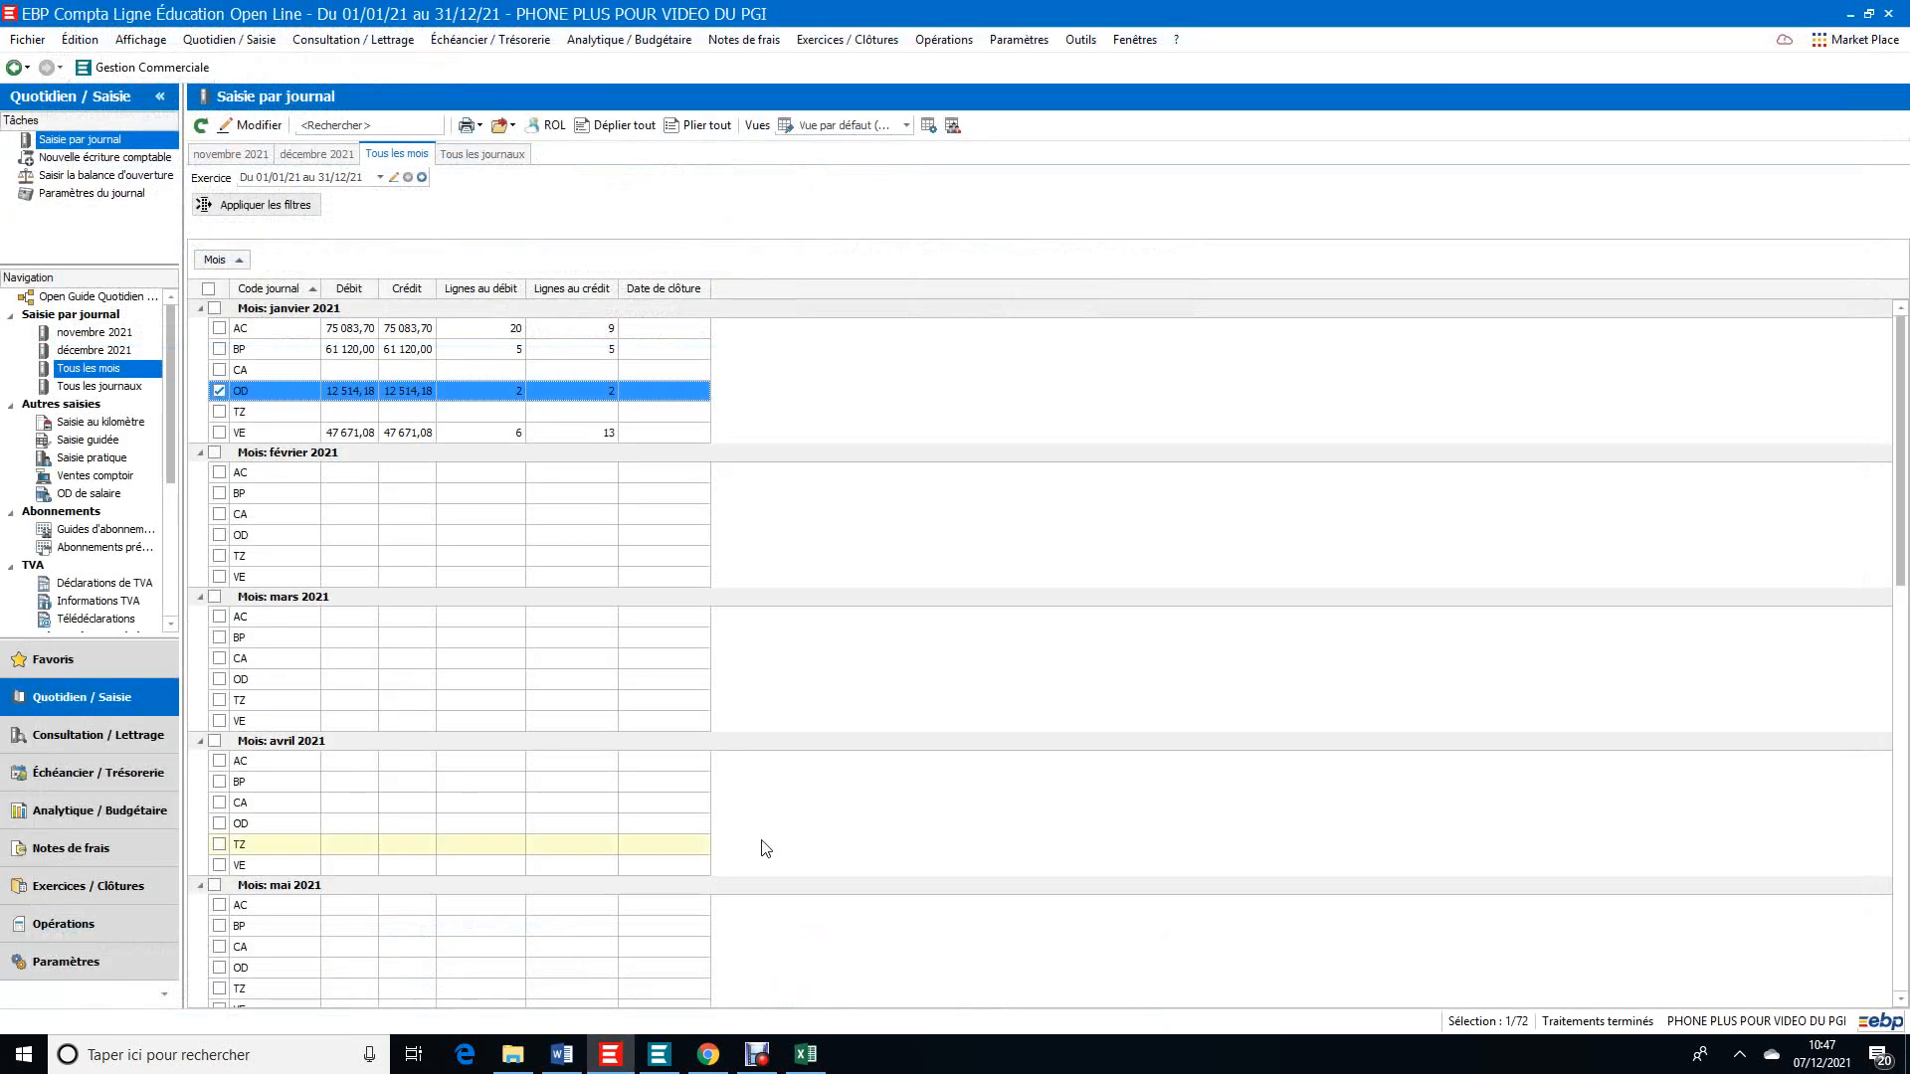
Switch to the TVA Janvier sheet in Excel and review the gross VAT table, the TVA déductible 20% row and the section A amount cells
click(806, 1057)
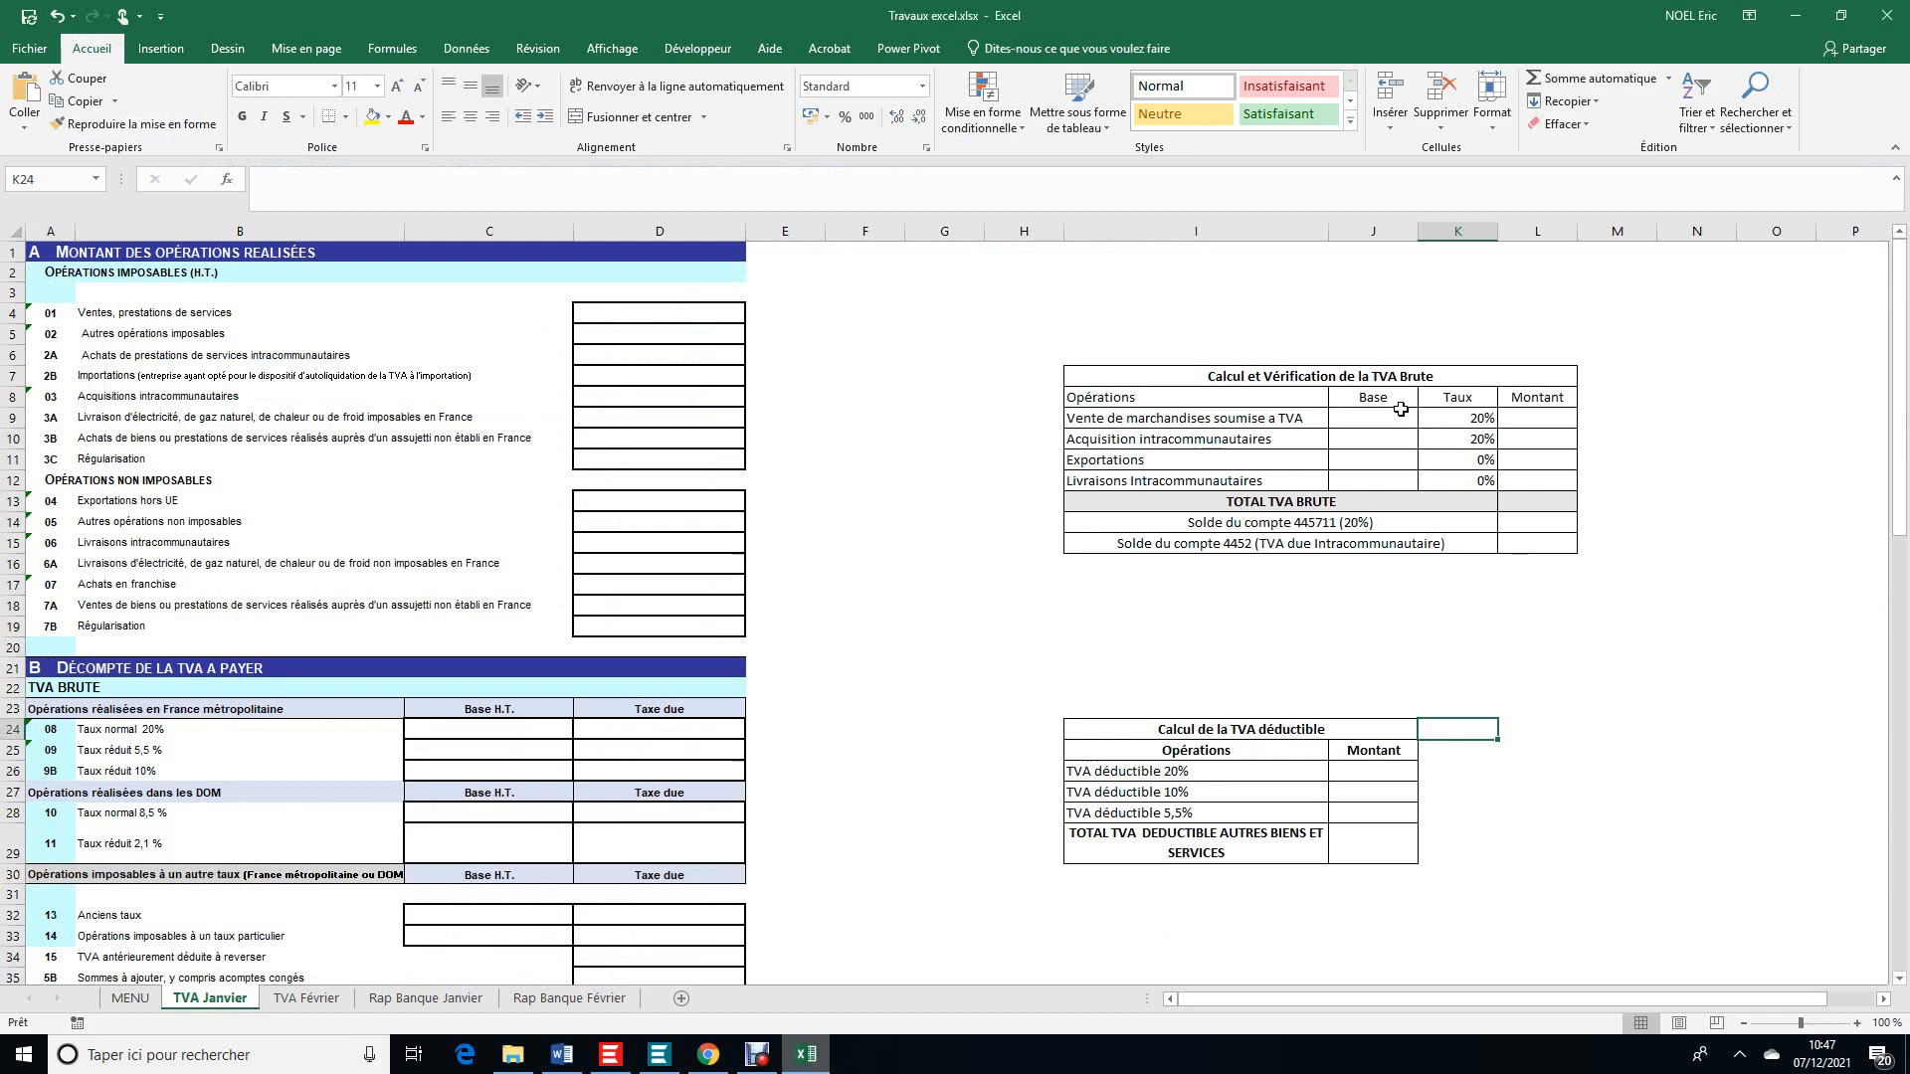
drag(1176, 416, 1382, 483)
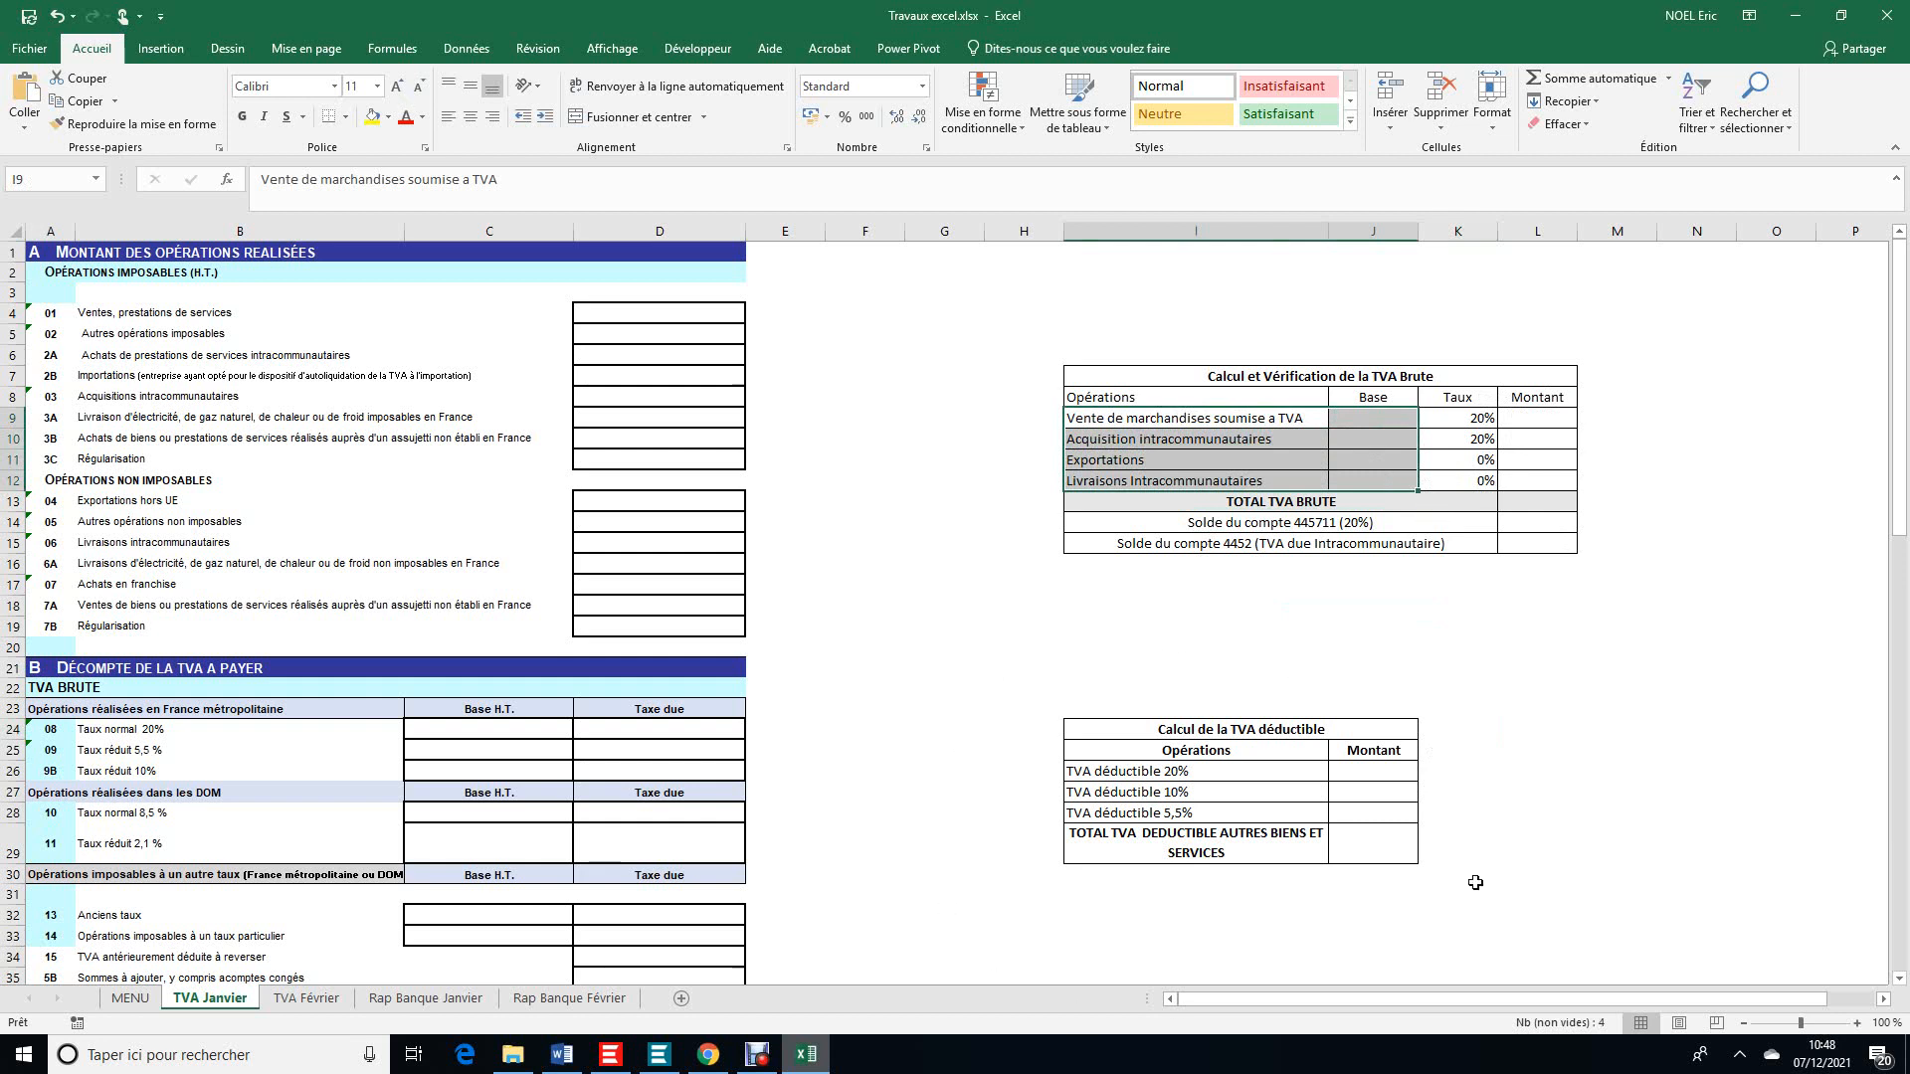
drag(1110, 773, 1341, 781)
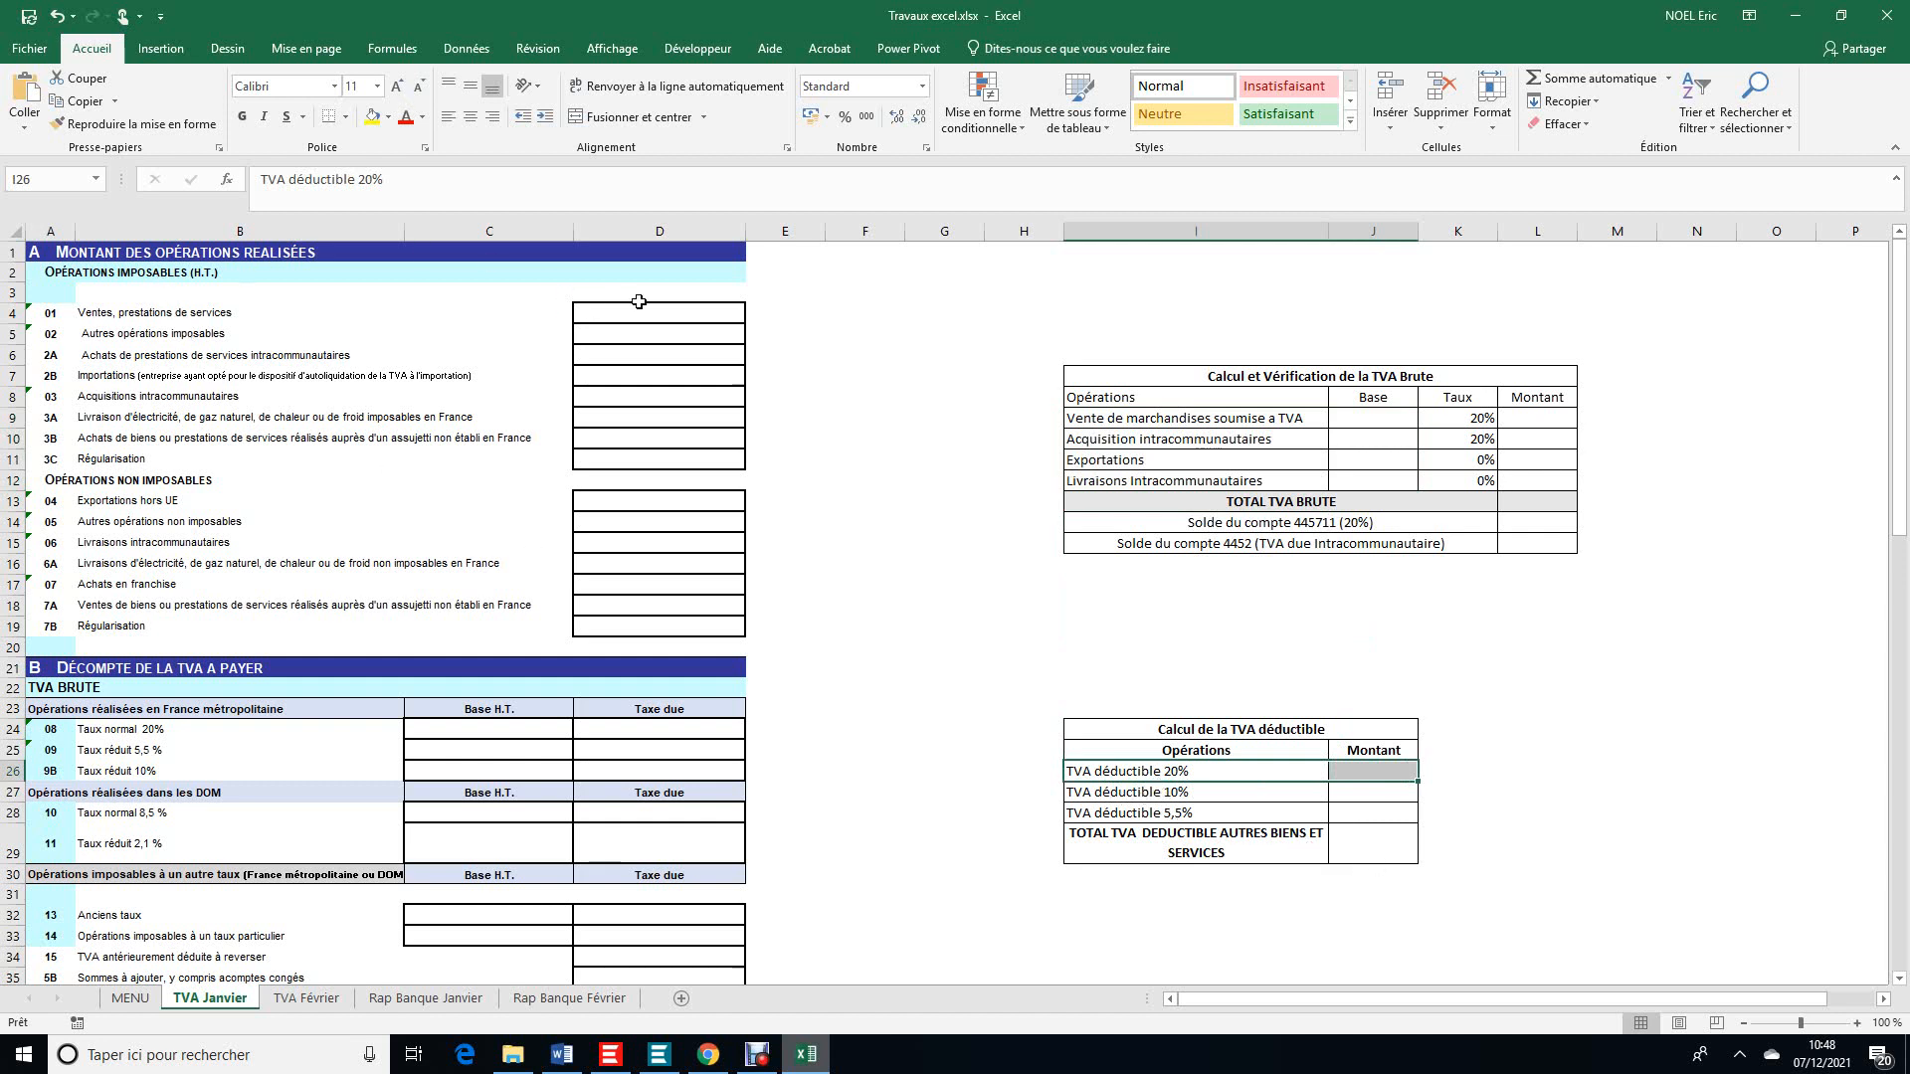
mouse_move(639, 301)
mouse_down()
mouse_move(633, 542)
mouse_move(640, 527)
mouse_up()
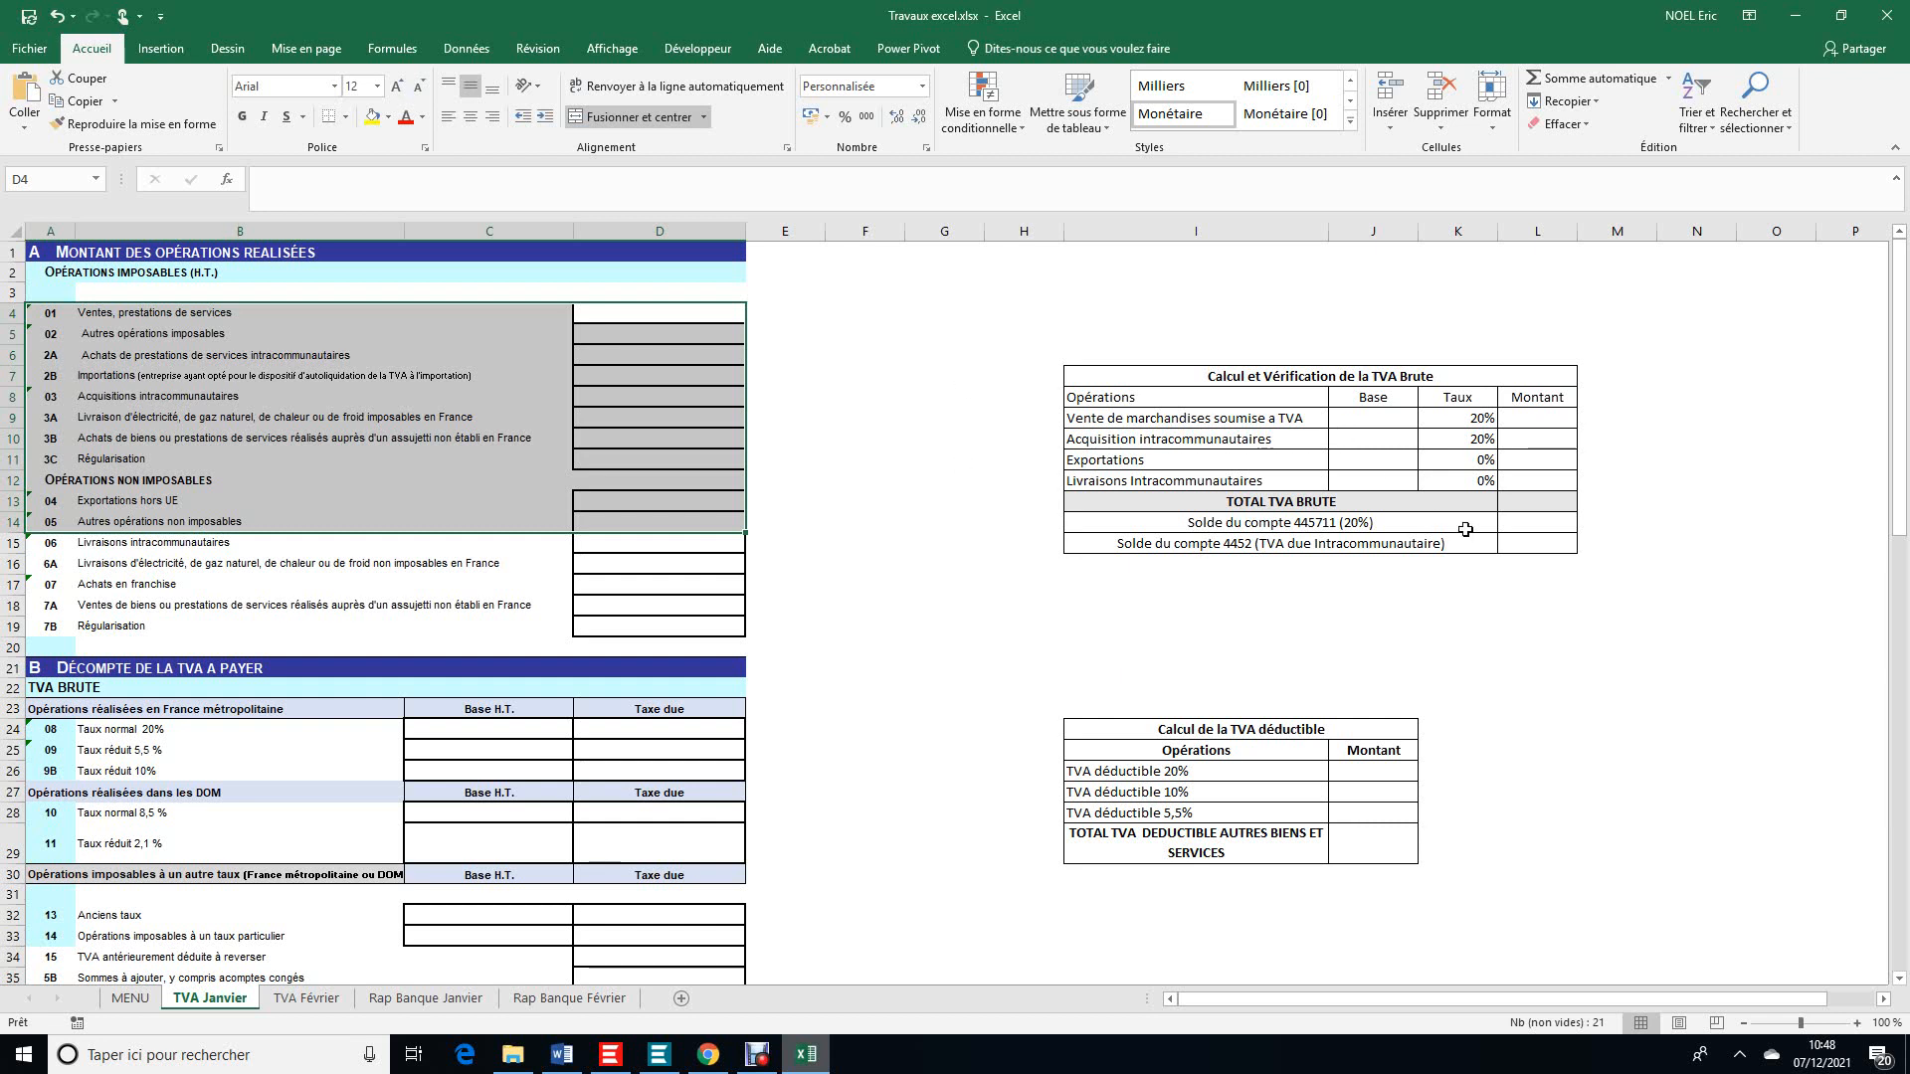
click(758, 1057)
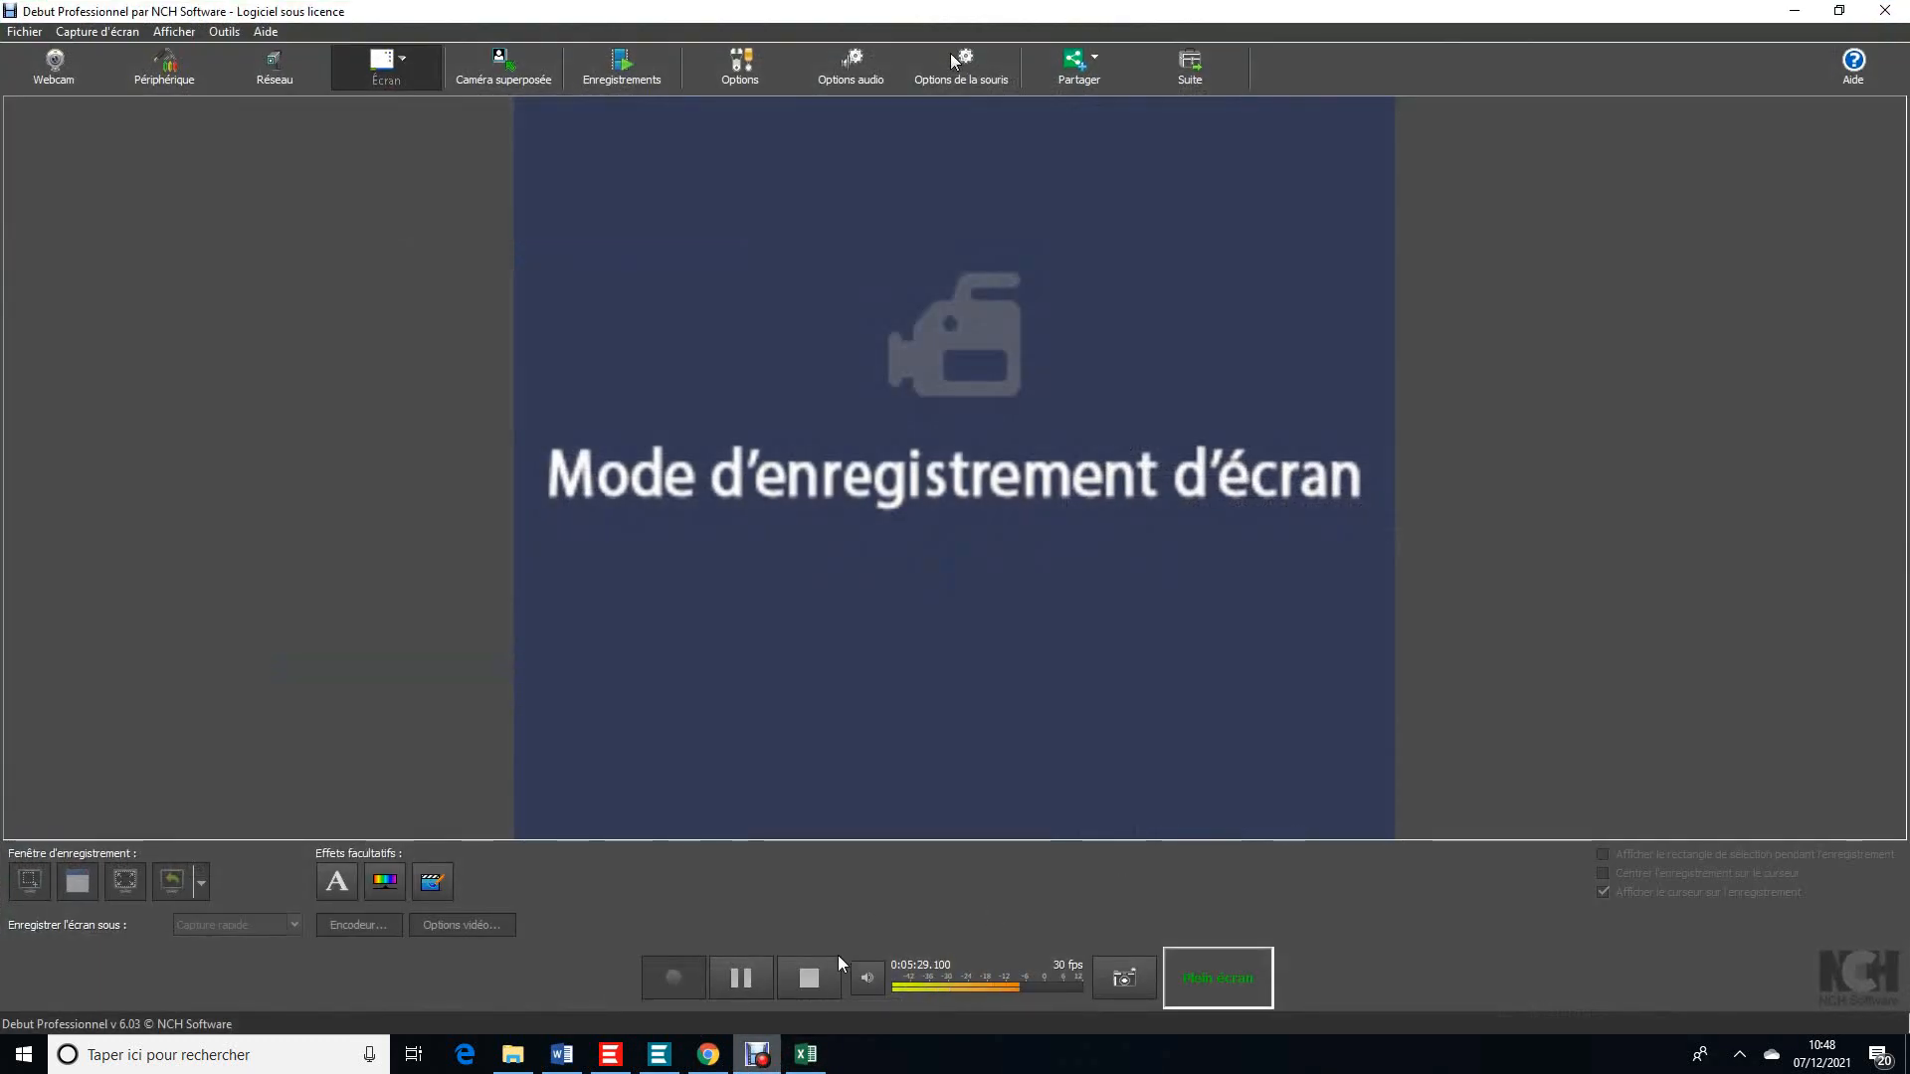